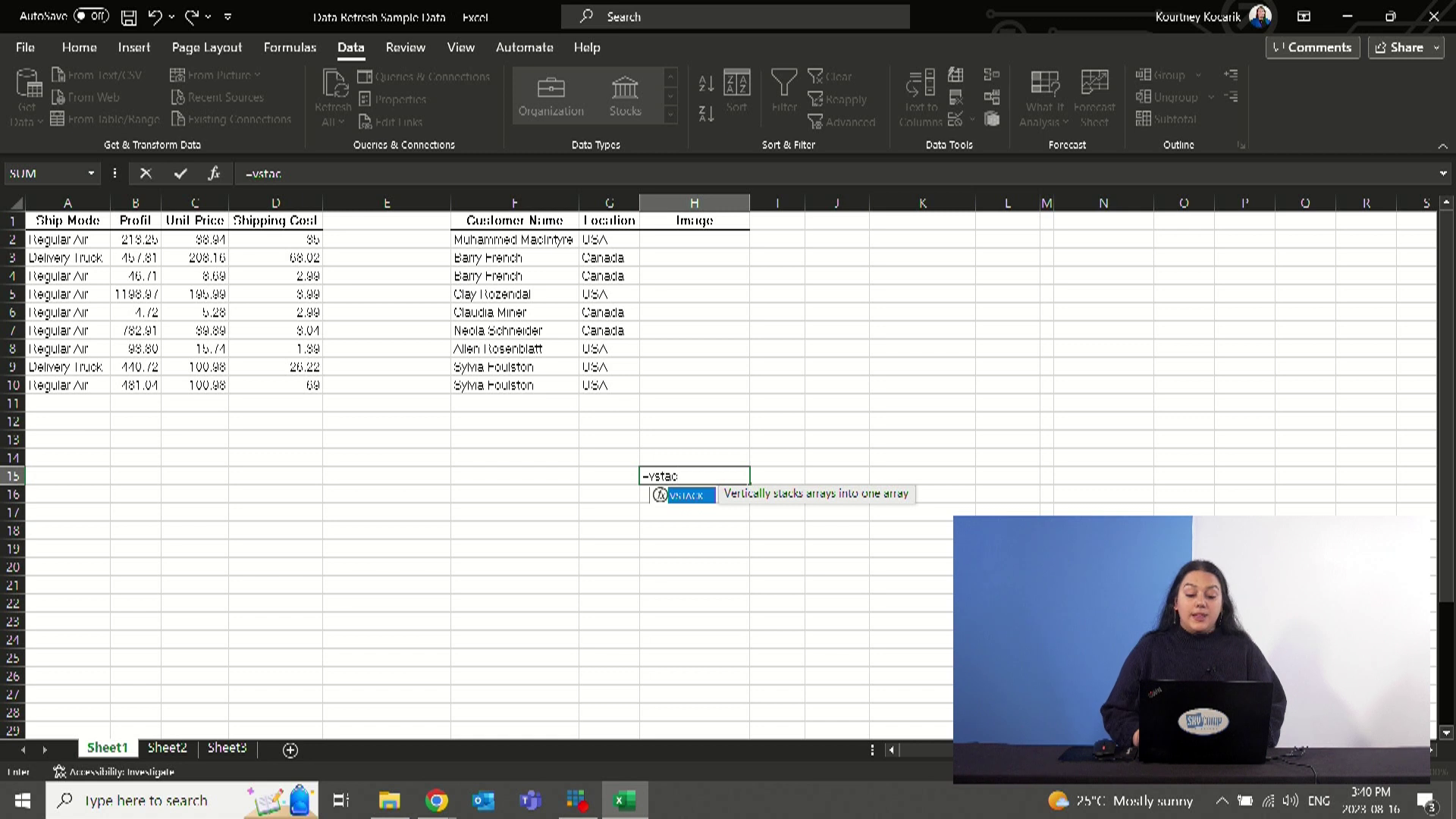
Step: Complete the VSTACK formula in H15 to stack ship modes A2:A10 above customer names F2:F10
key(Tab)
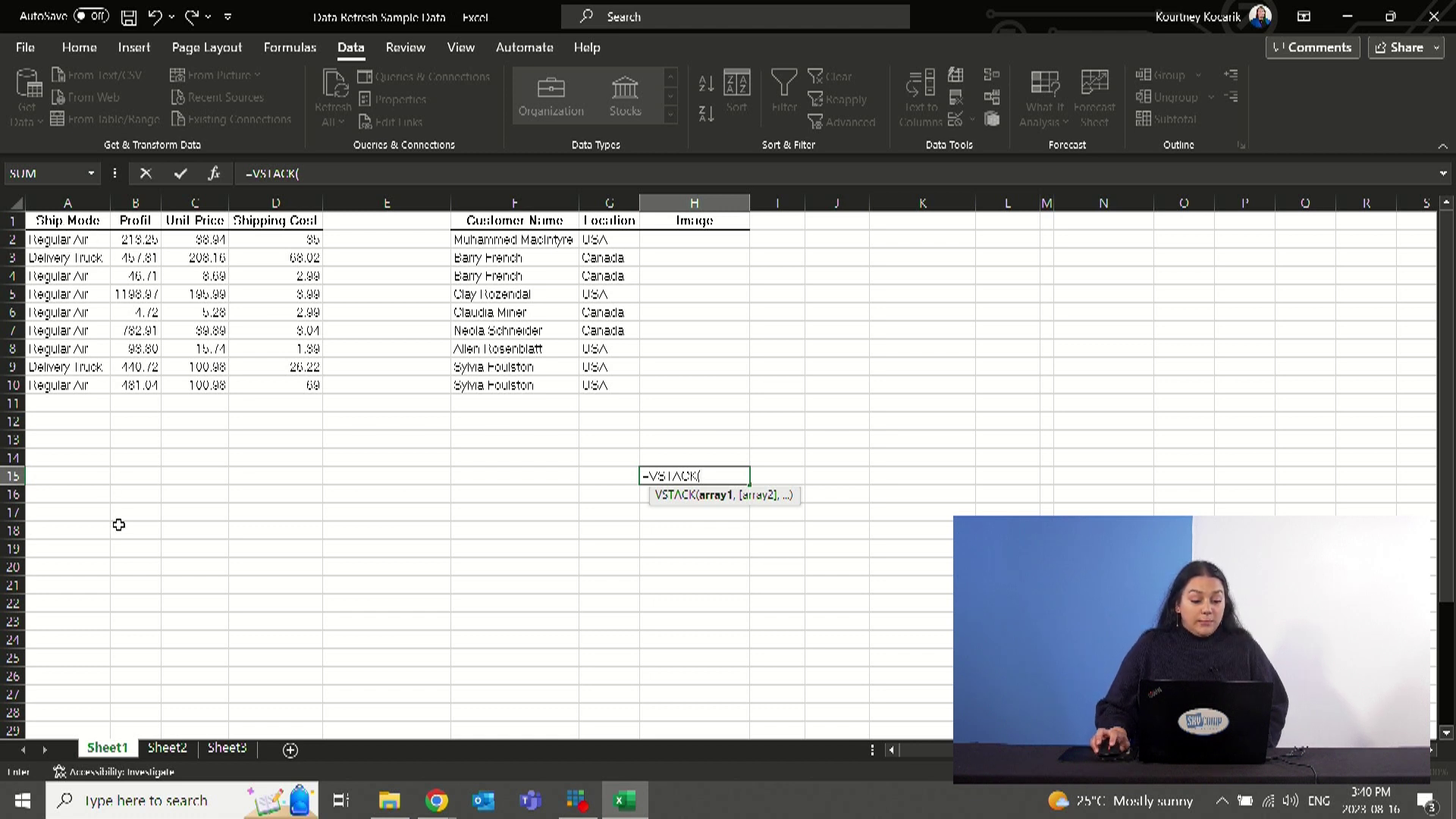
drag(56, 242, 60, 384)
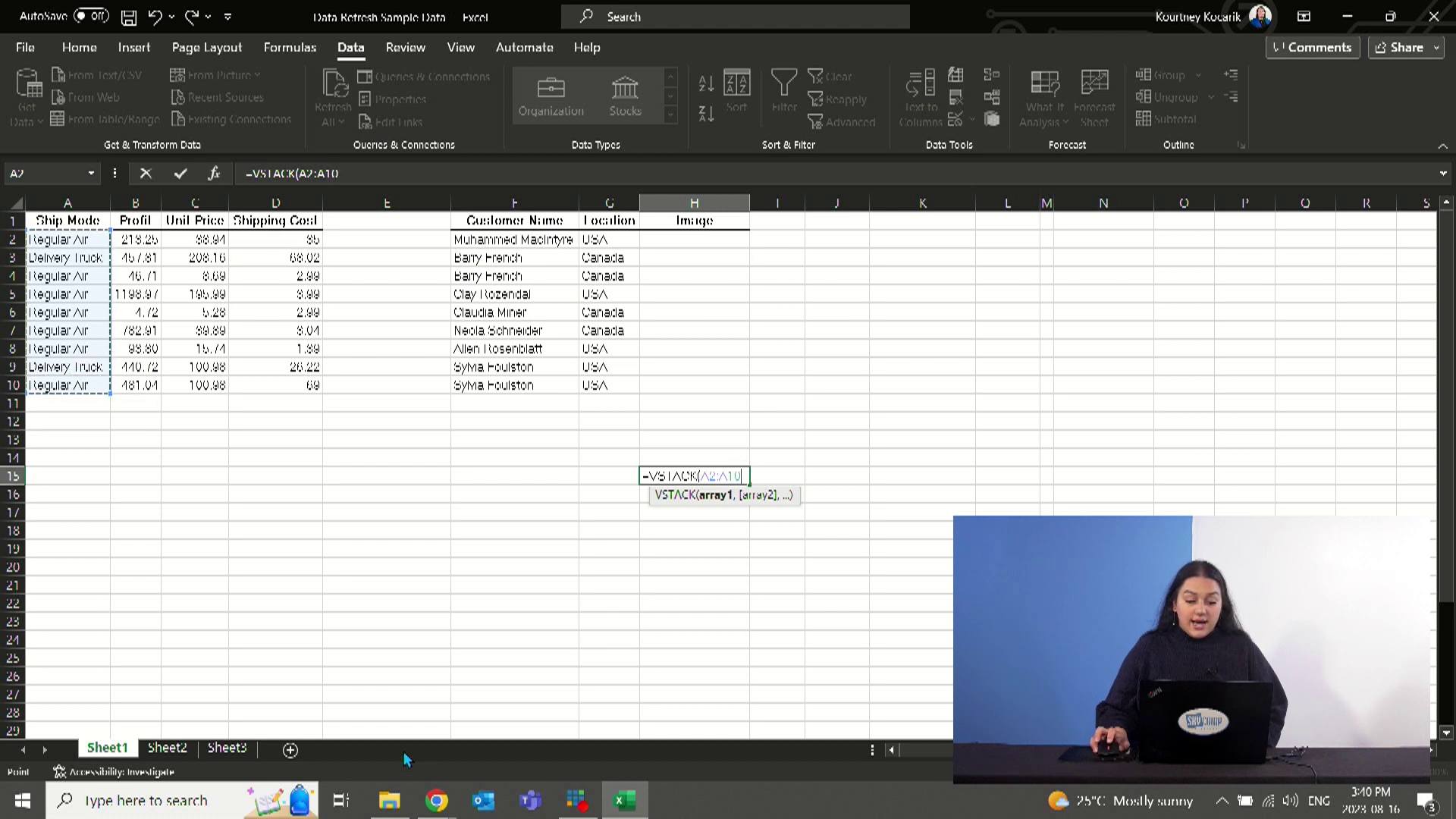
text(,)
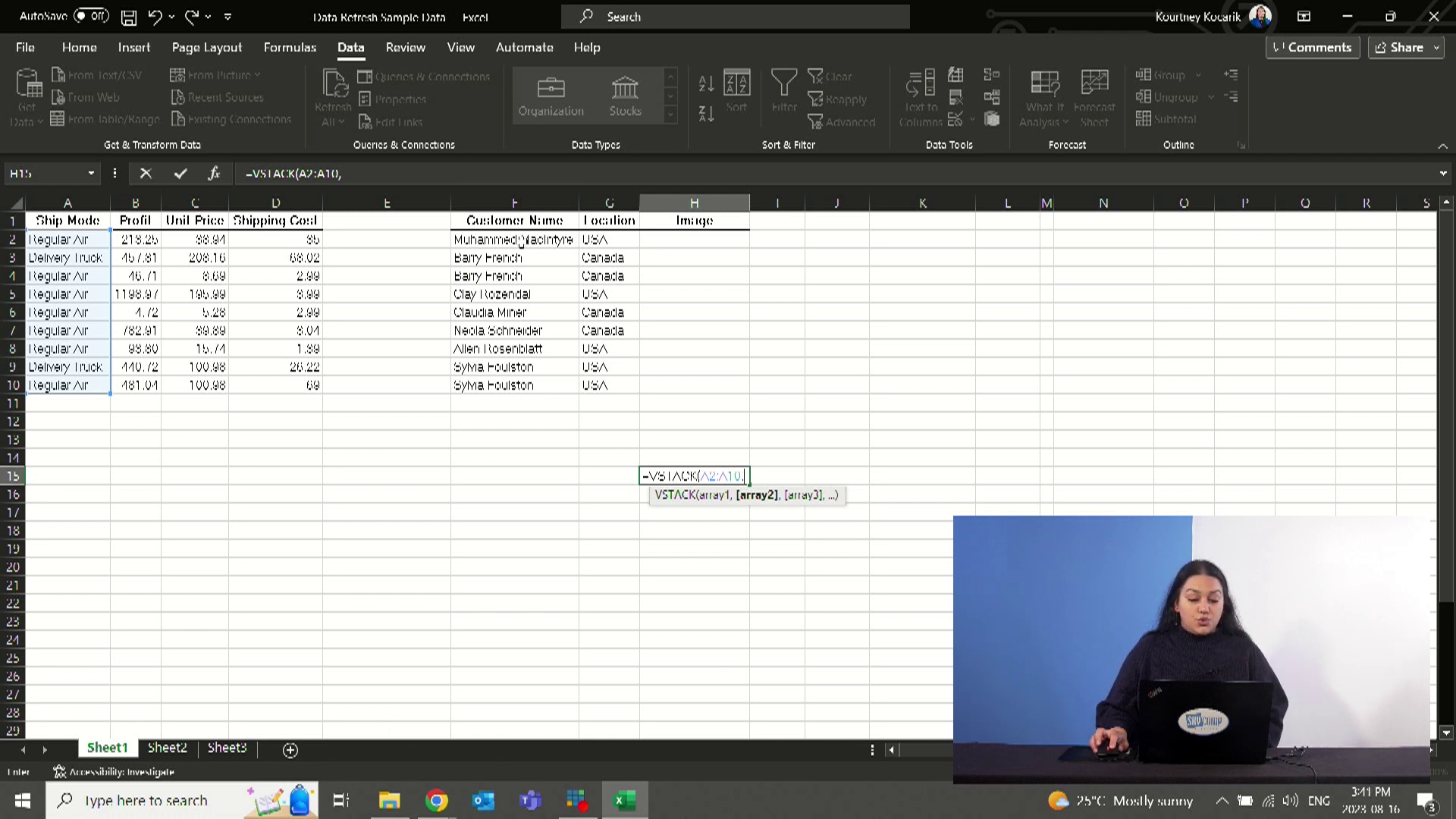
drag(520, 241, 530, 386)
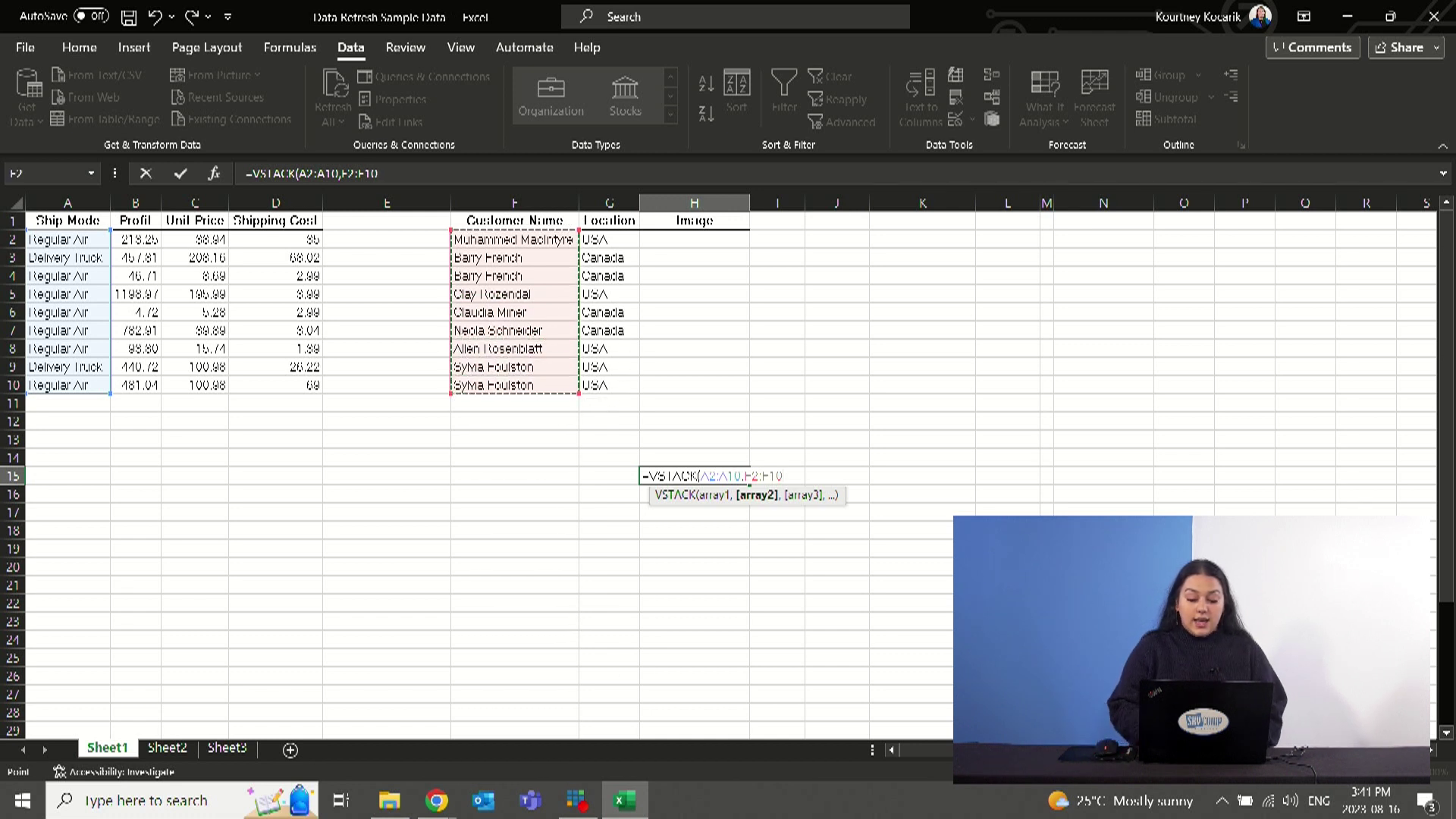
key(Return)
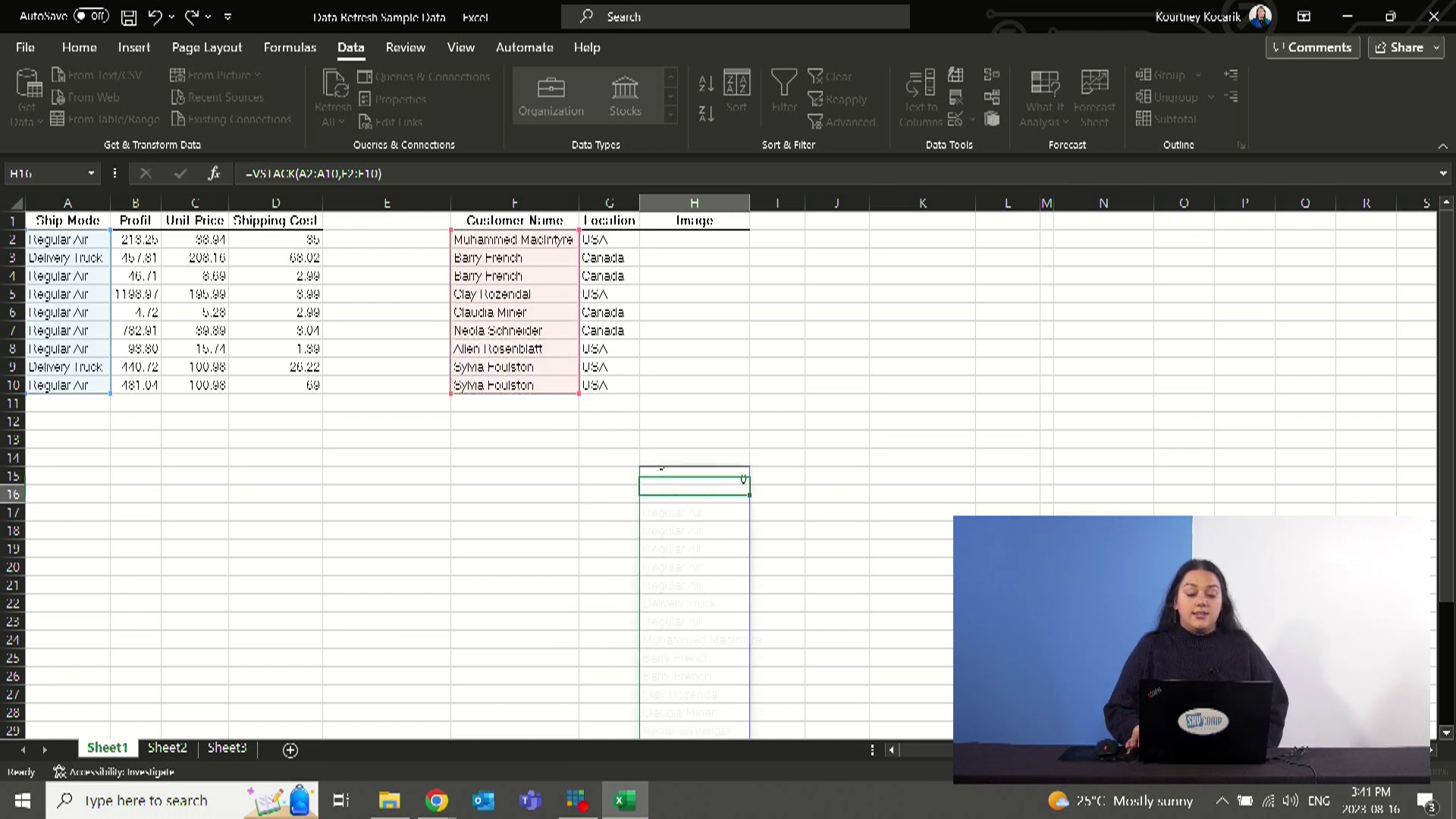
scroll(824, 459, down, 1)
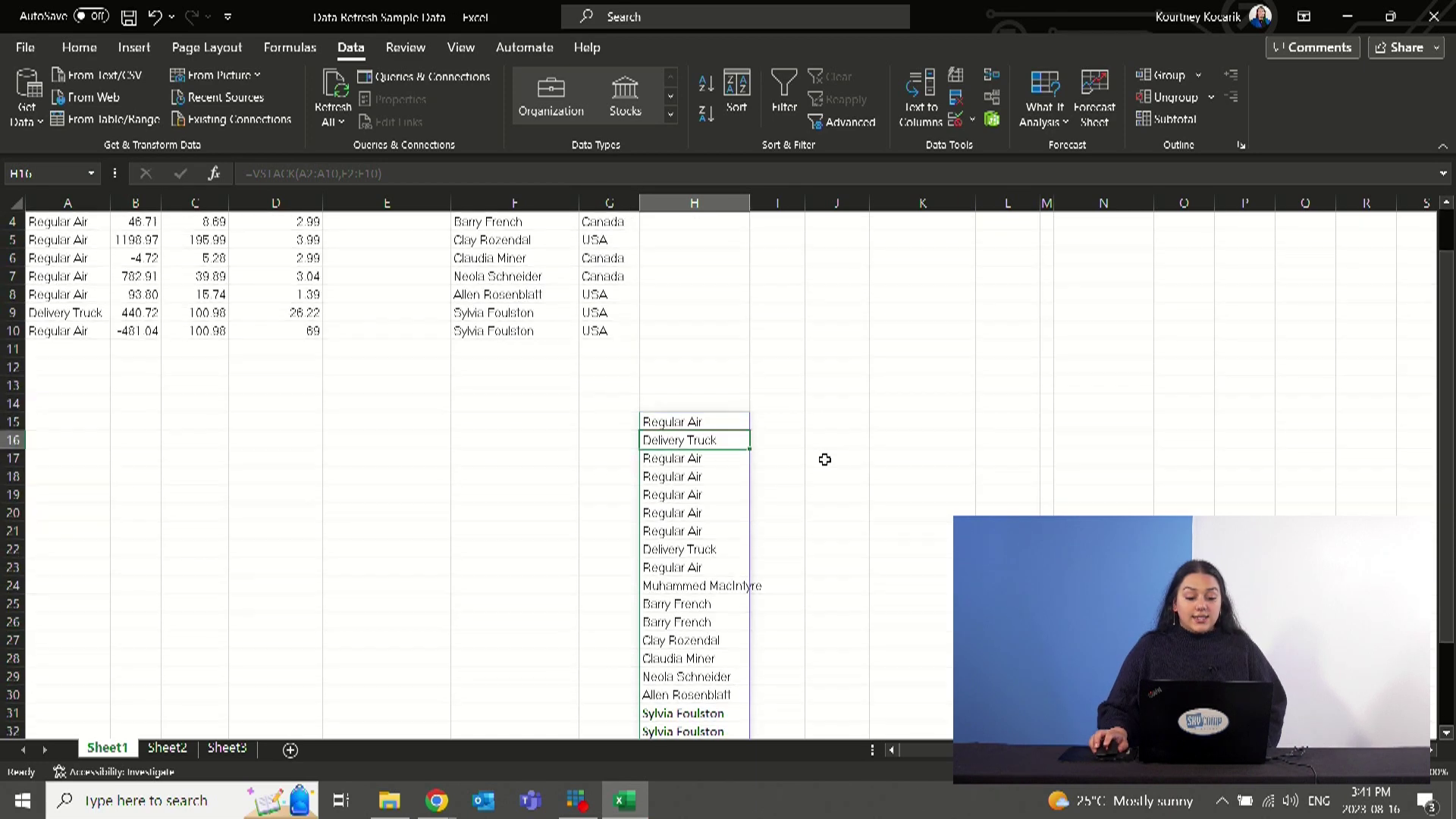
scroll(825, 459, up, 1)
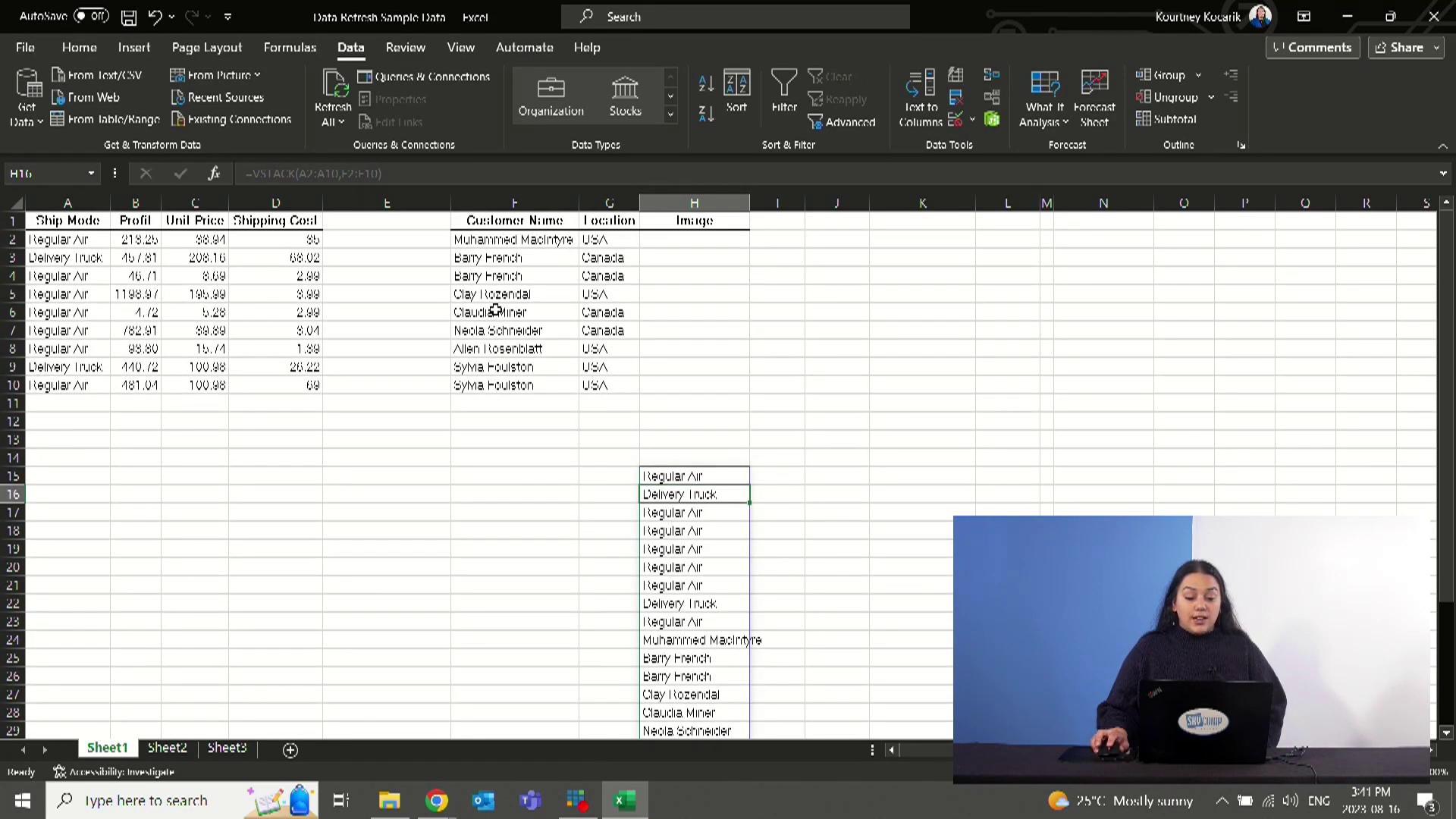
scroll(717, 409, down, 3)
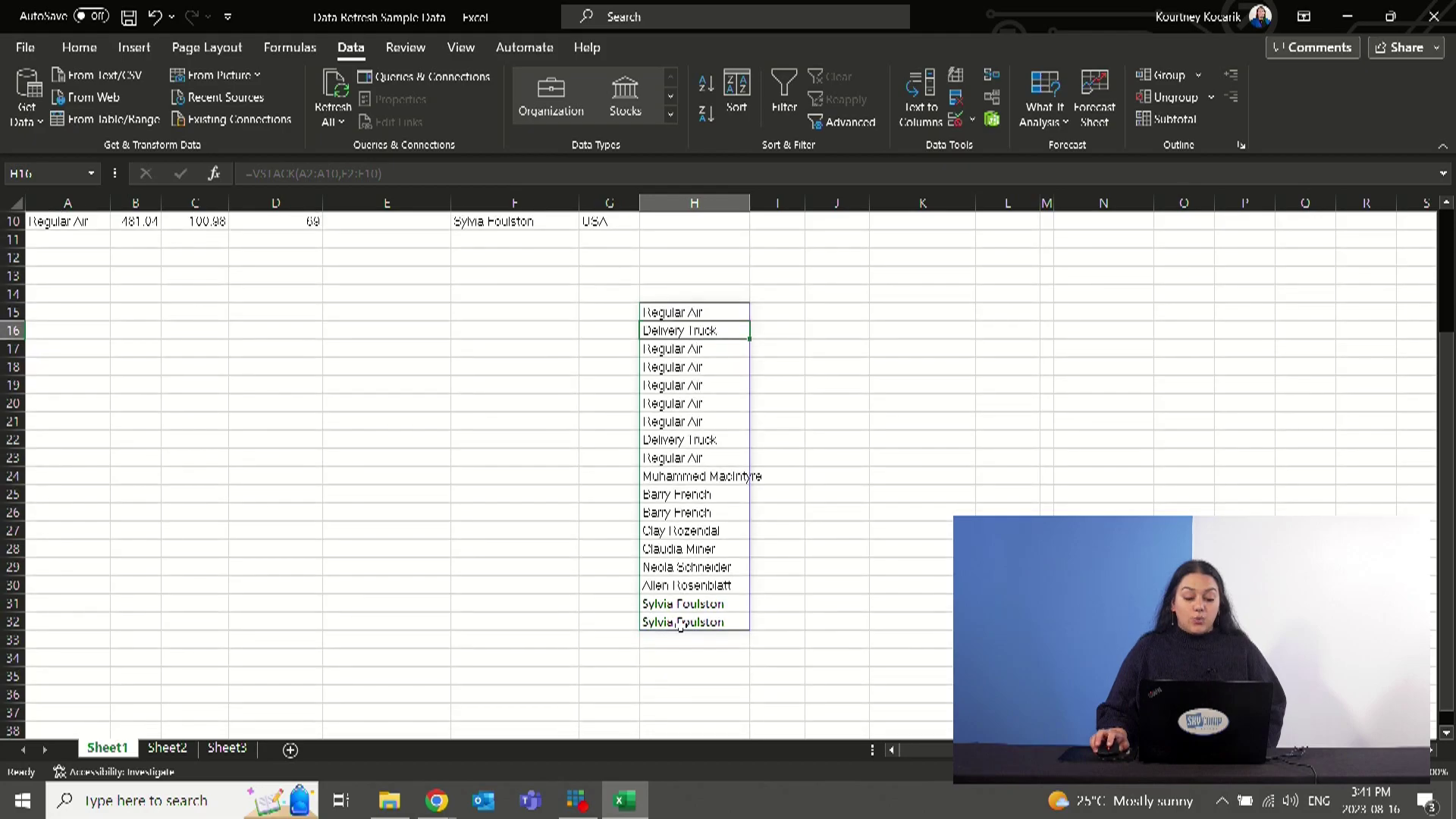
scroll(920, 669, up, 1)
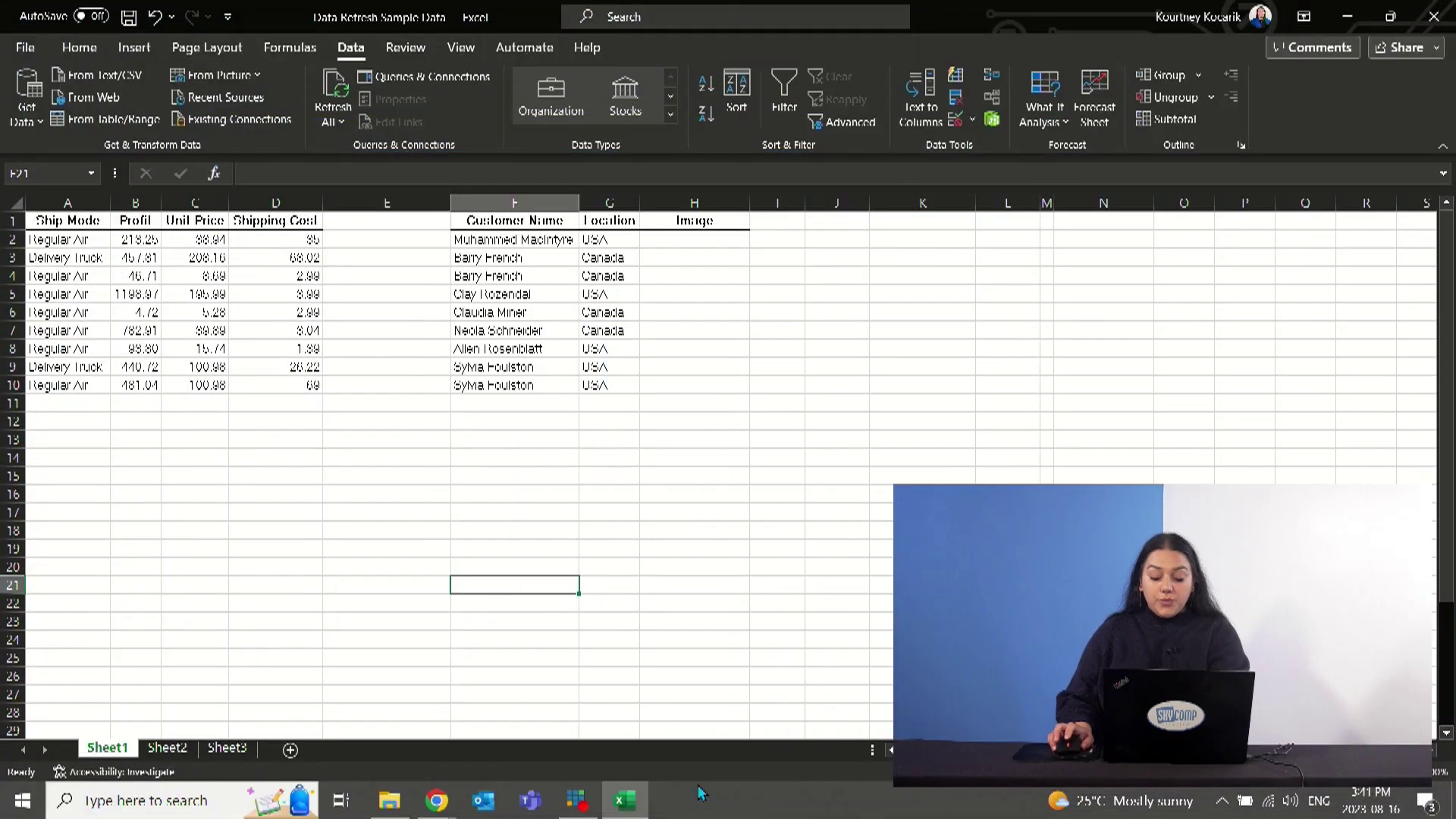
Step: Enter an HSTACK formula in F21 combining ship modes A2:A10, unit prices C2:C10 and customer names F2:F10
text(=hstac)
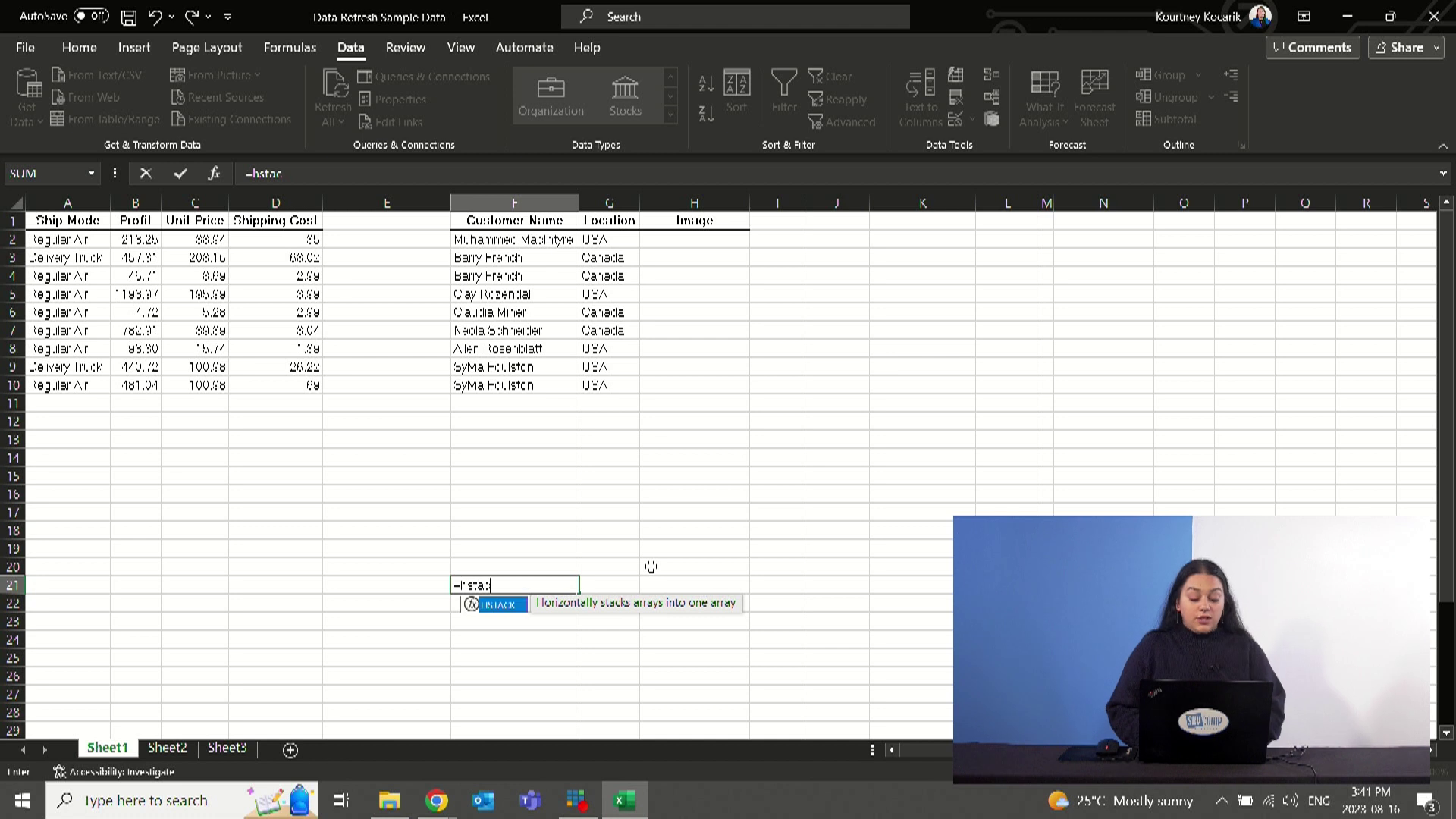
key(Tab)
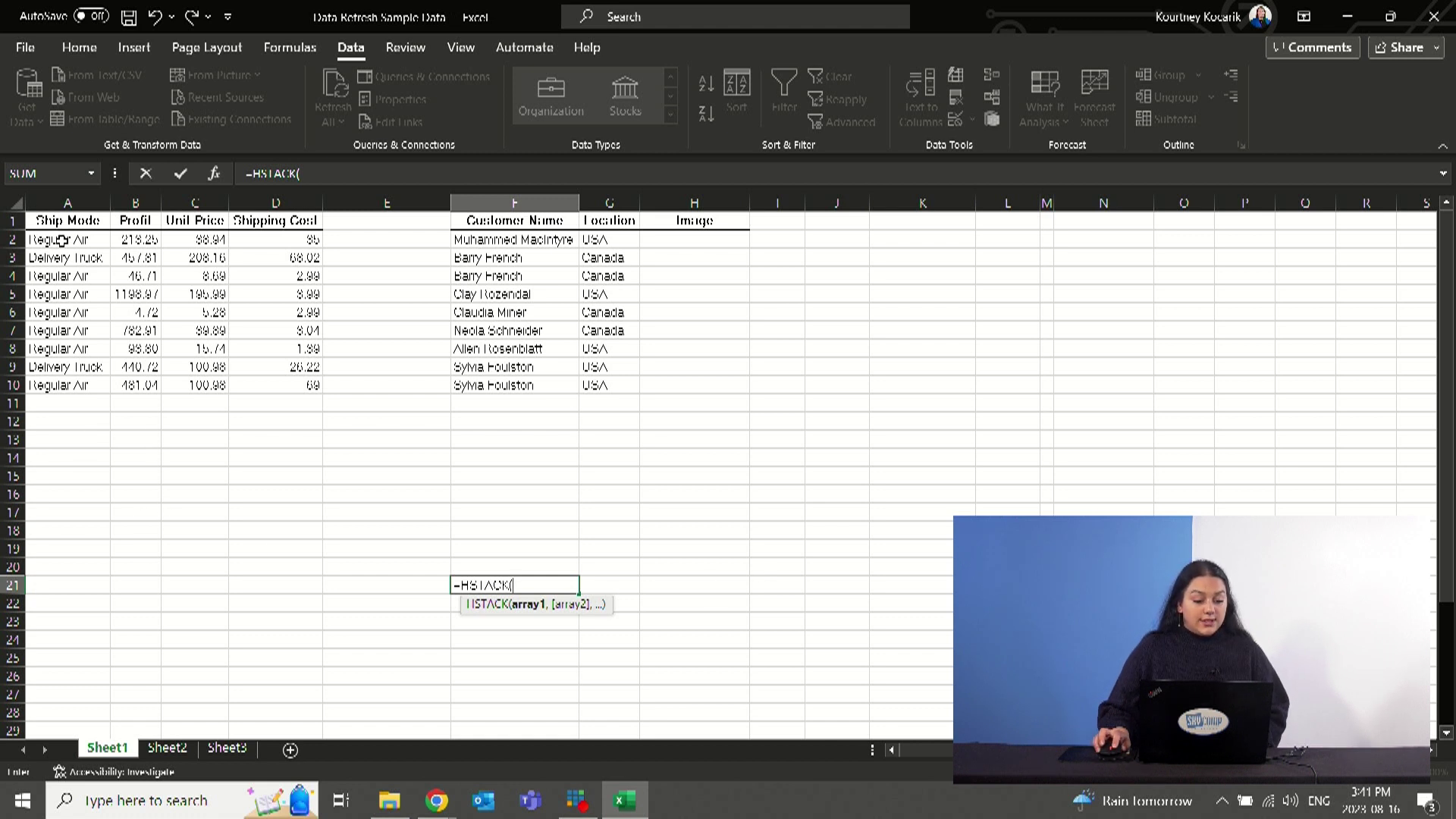
drag(61, 241, 65, 387)
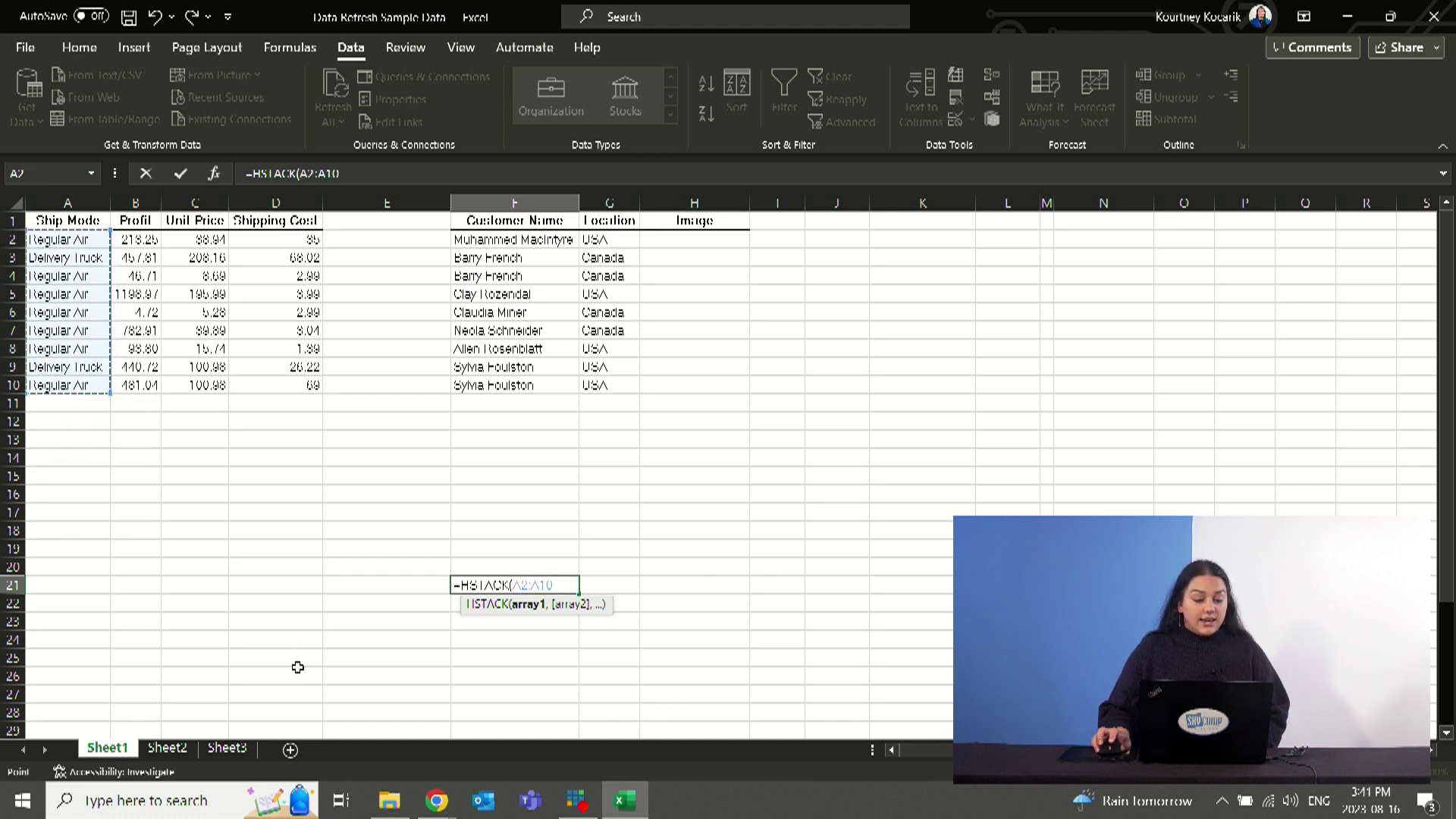
text(,)
drag(194, 240, 196, 388)
text(,)
drag(516, 239, 527, 383)
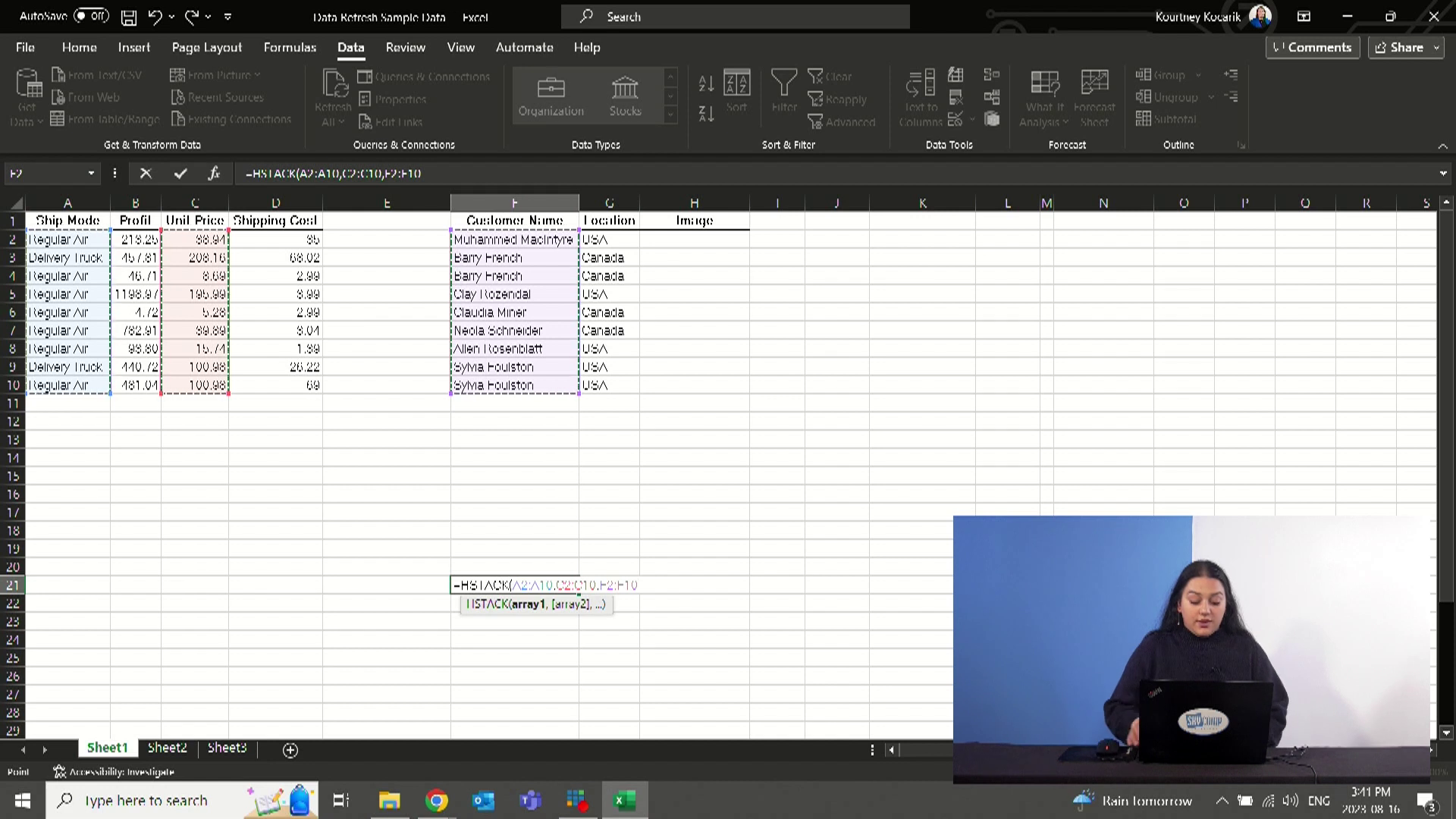
key(Return)
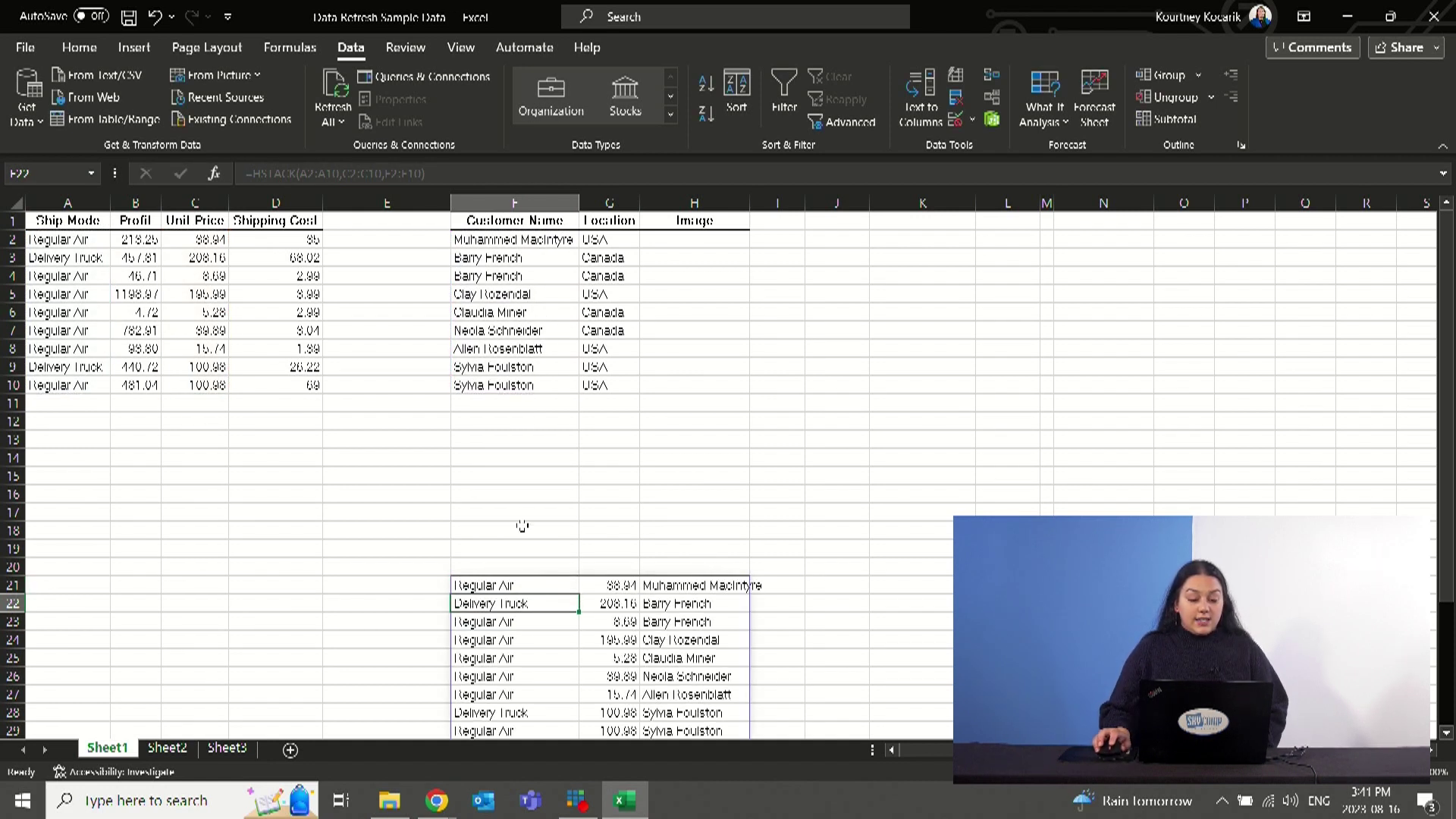
Step: Examine the HSTACK output column by column, checking the ship mode, unit price and customer name values
drag(525, 576, 561, 695)
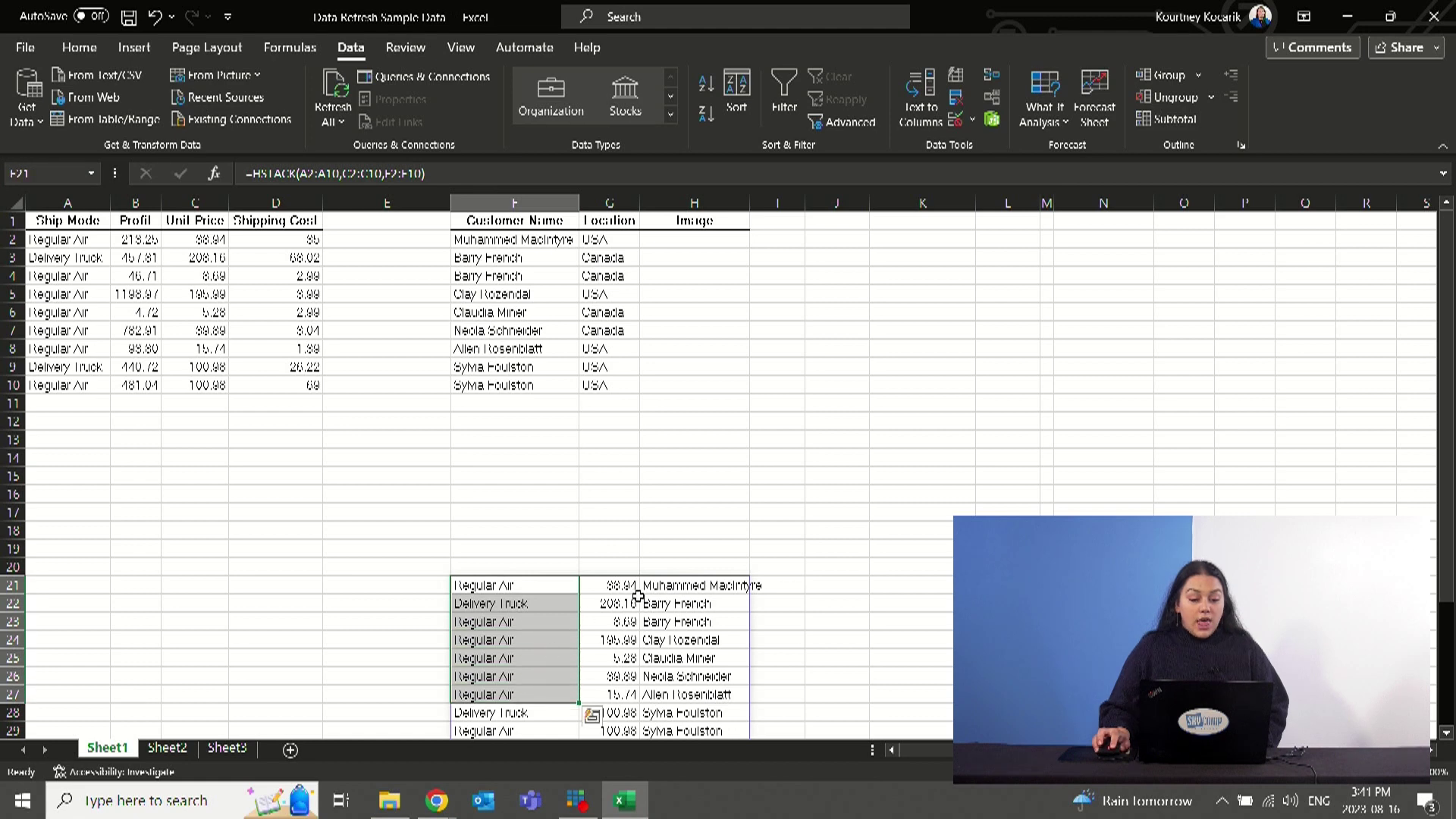
drag(612, 586, 652, 697)
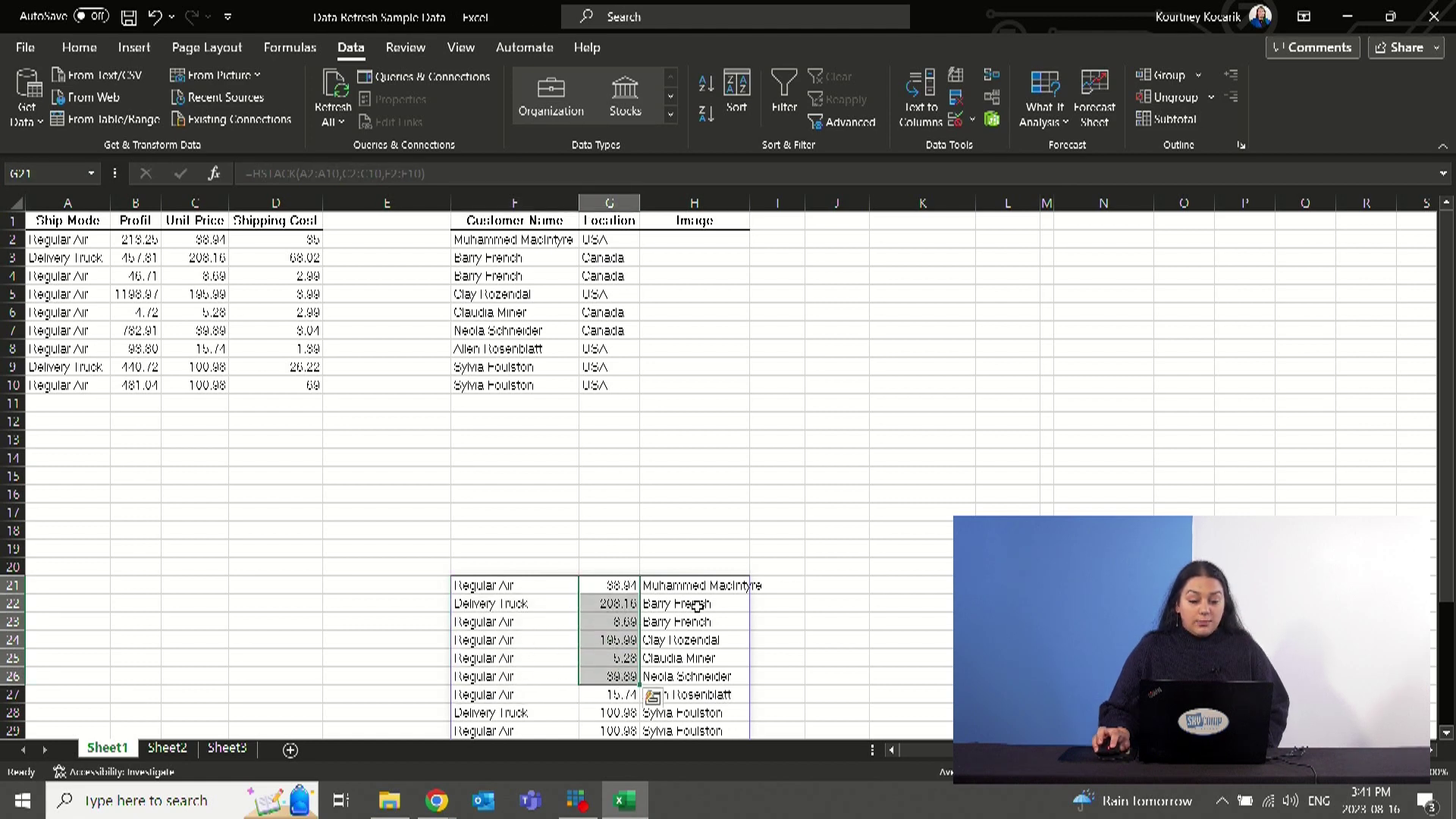
drag(696, 585, 686, 694)
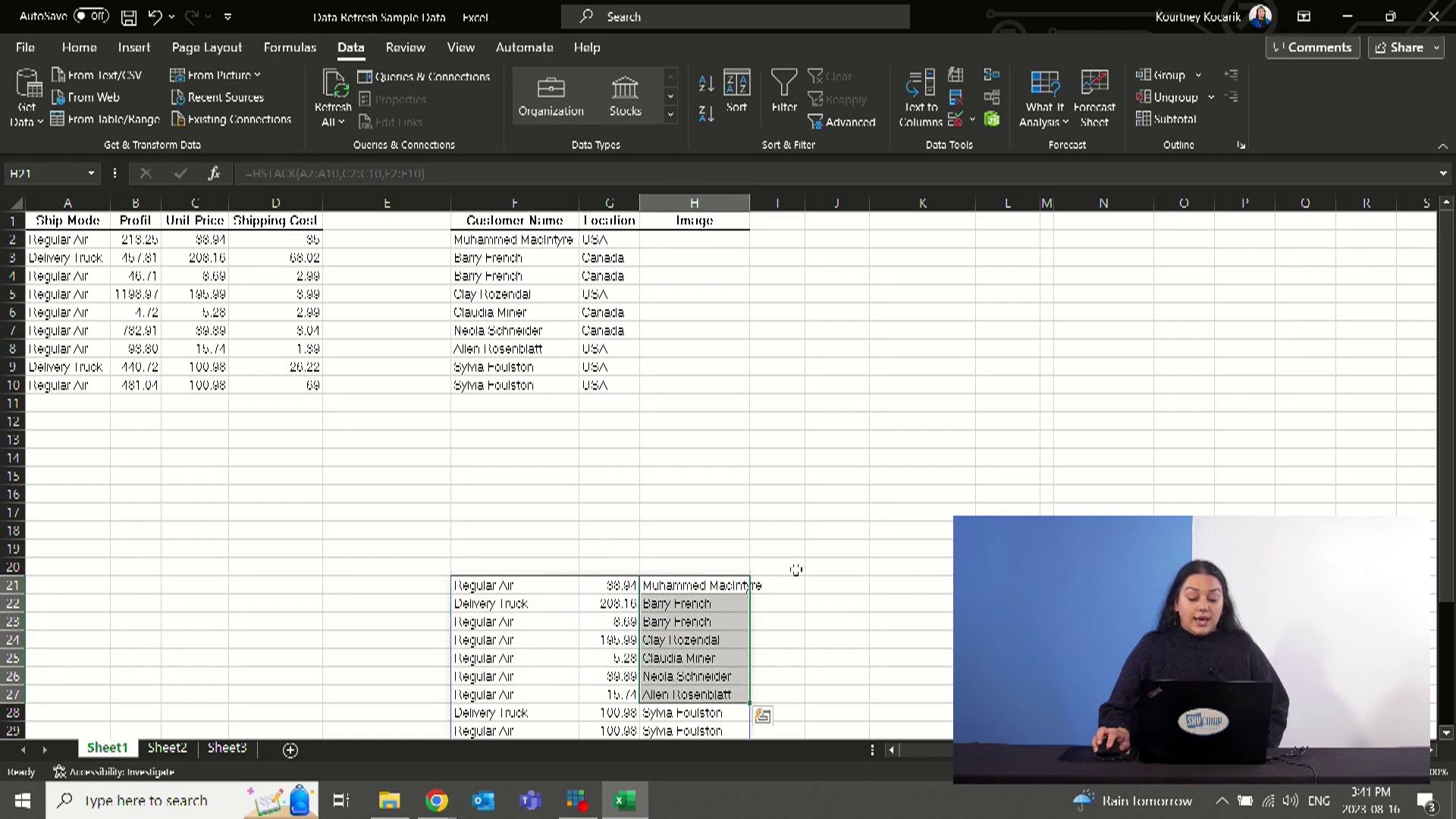
scroll(740, 521, down, 2)
click(876, 585)
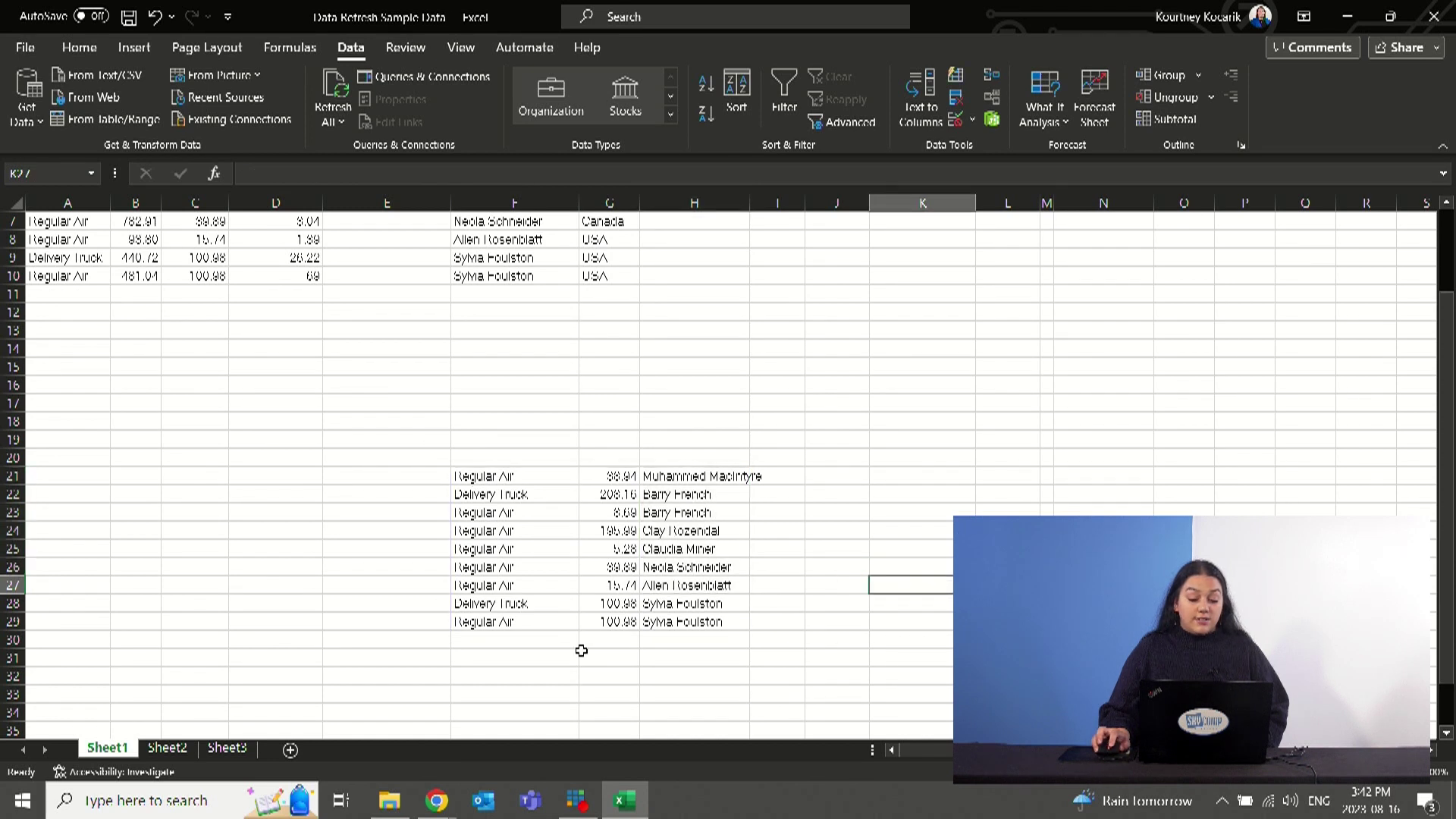
drag(471, 475, 766, 510)
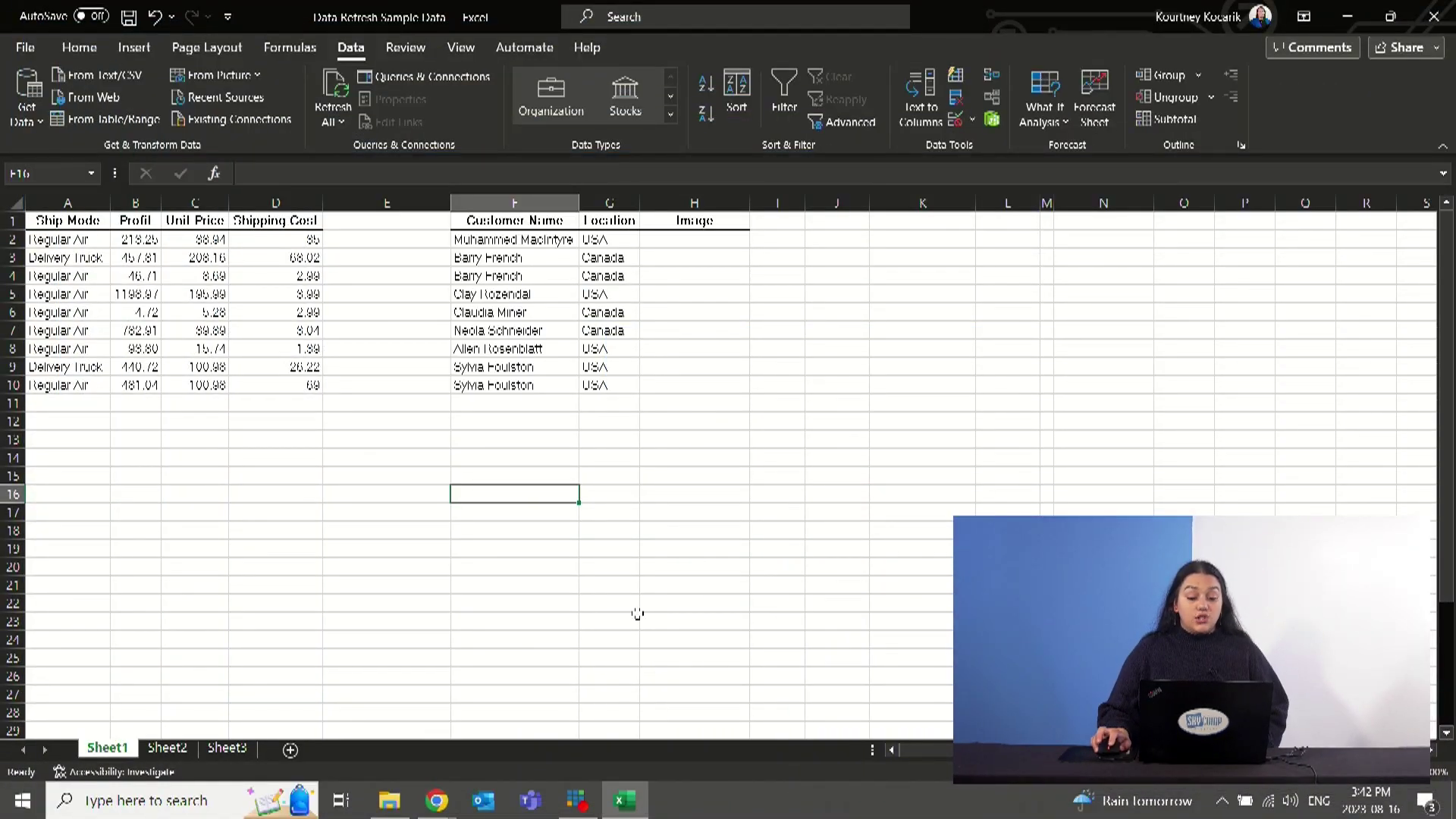
Step: Widen column I to make more room for cell contents
click(686, 495)
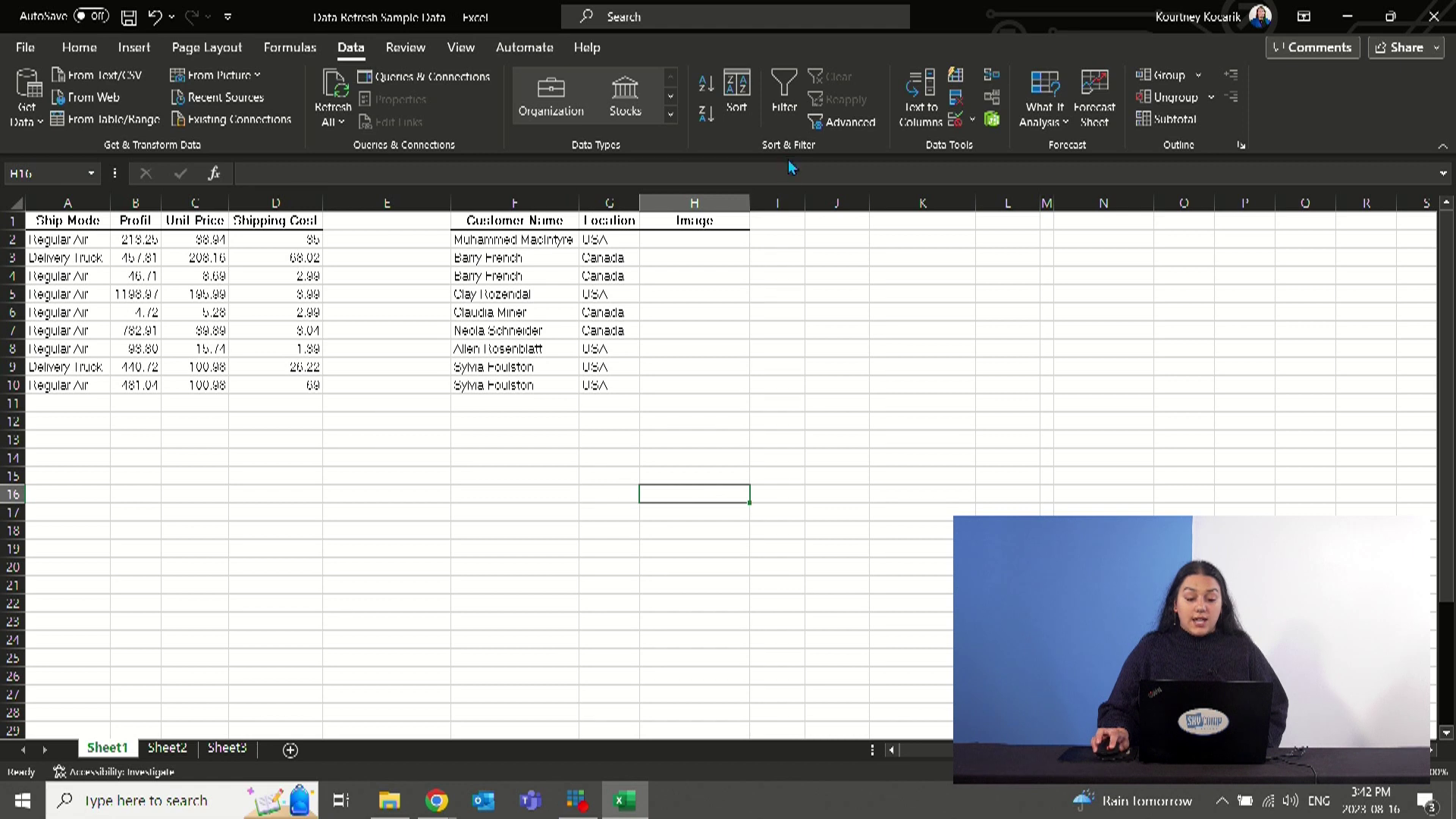
click(781, 203)
drag(806, 203, 839, 206)
Step: Enter =TEXTSPLIT(F2," ") in H15 to split the first customer name at the space
click(681, 476)
text(=)
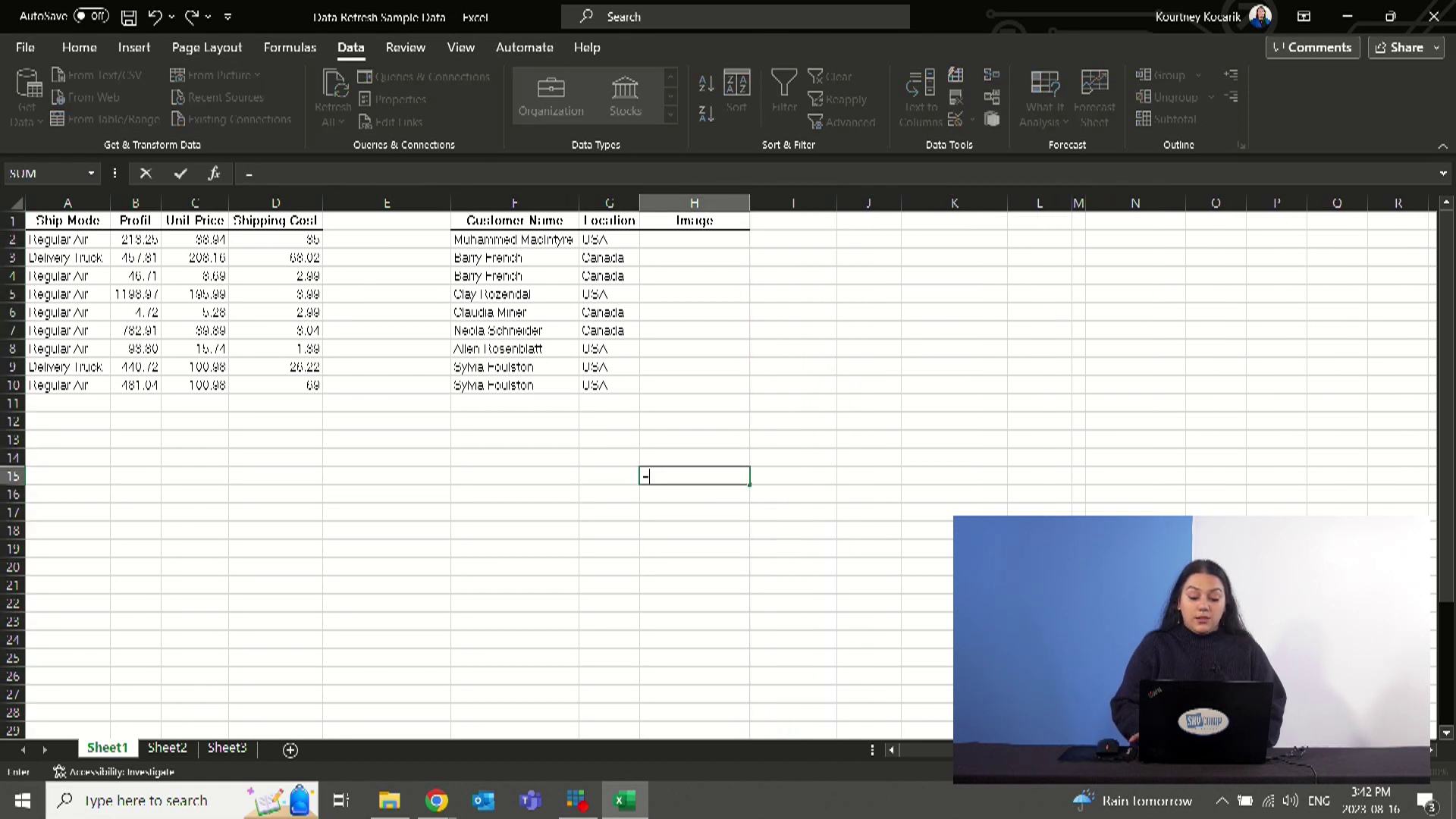
text(texts)
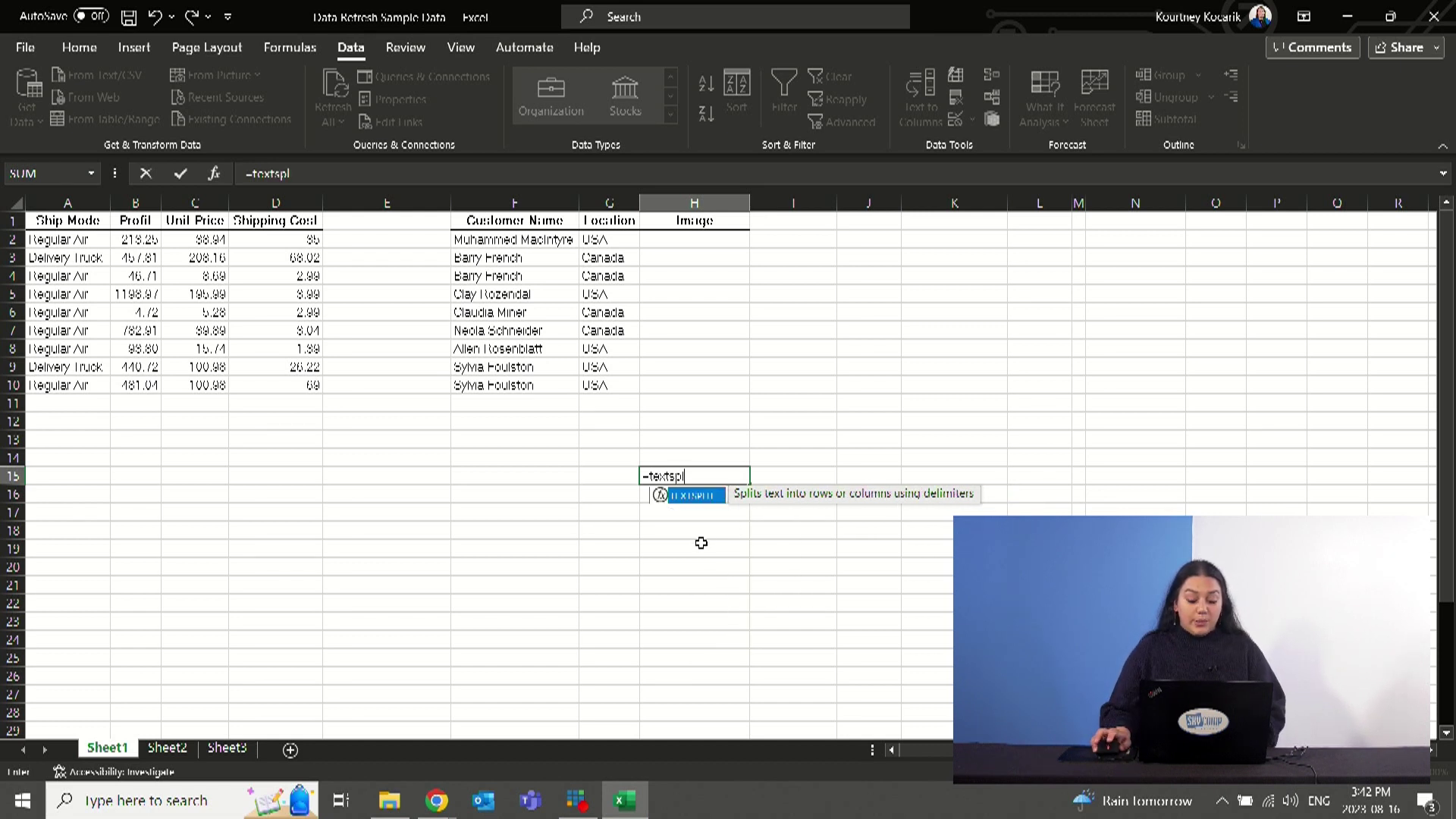
text(pl)
key(Tab)
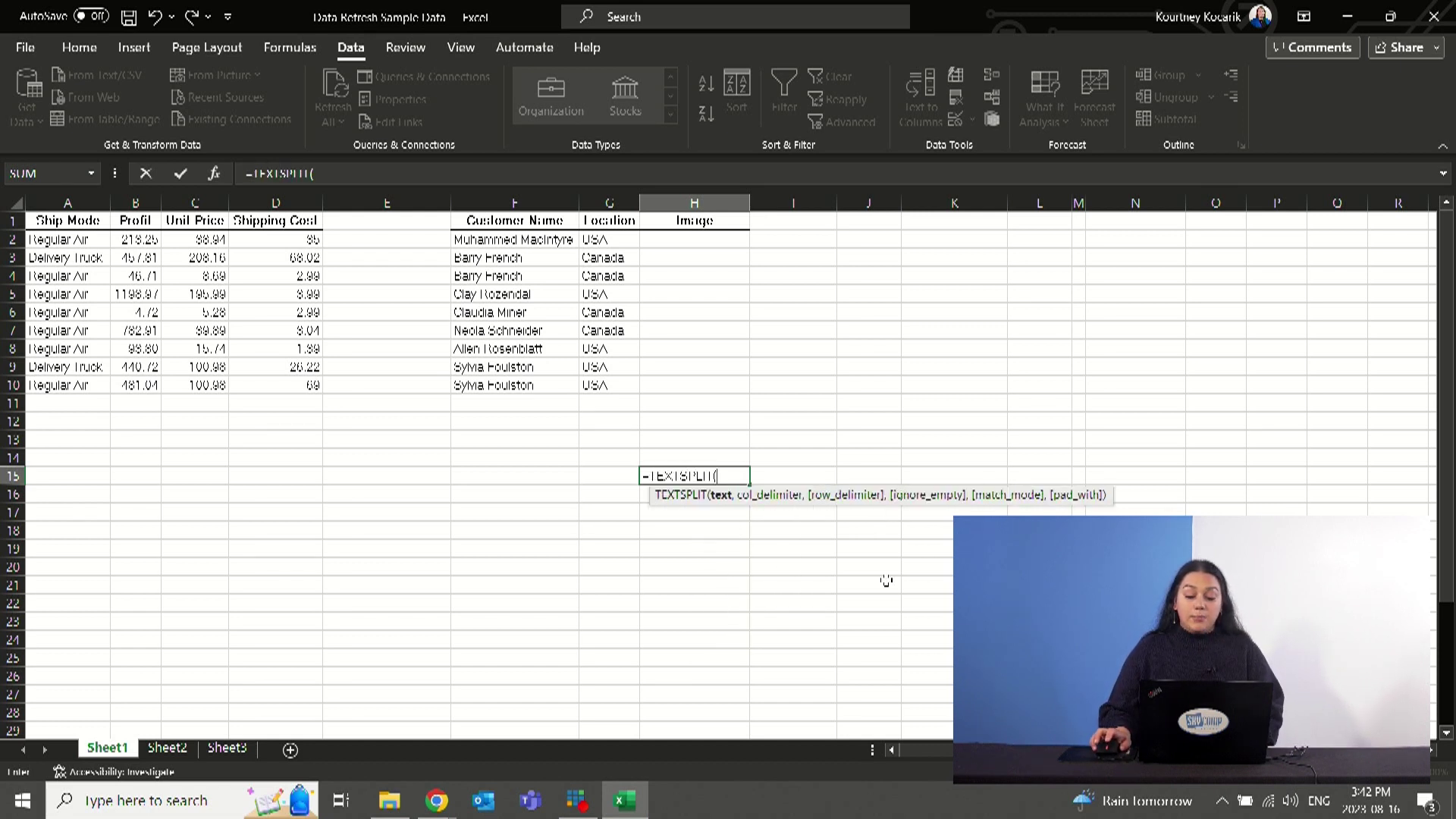
click(503, 241)
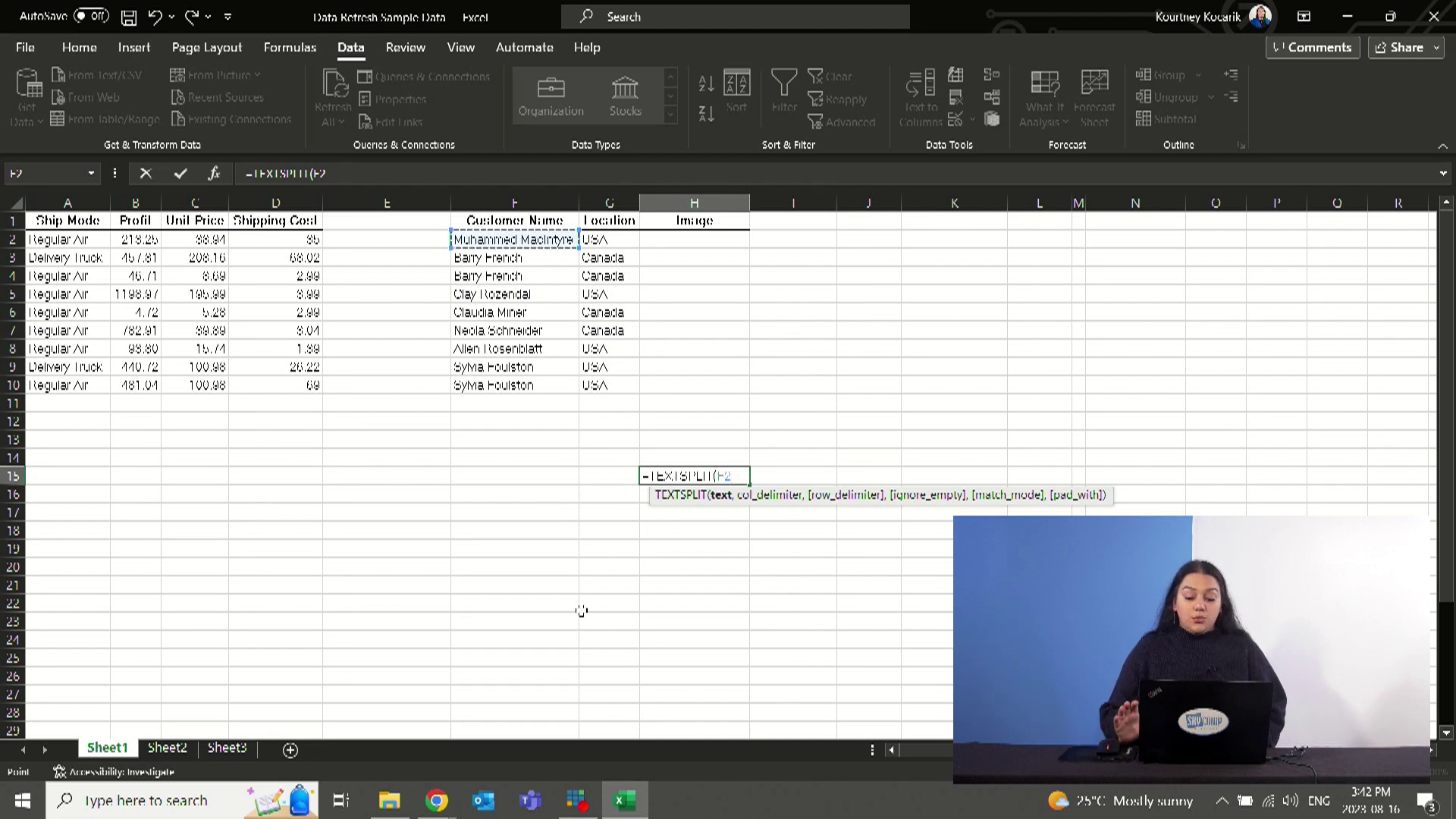
text(,)
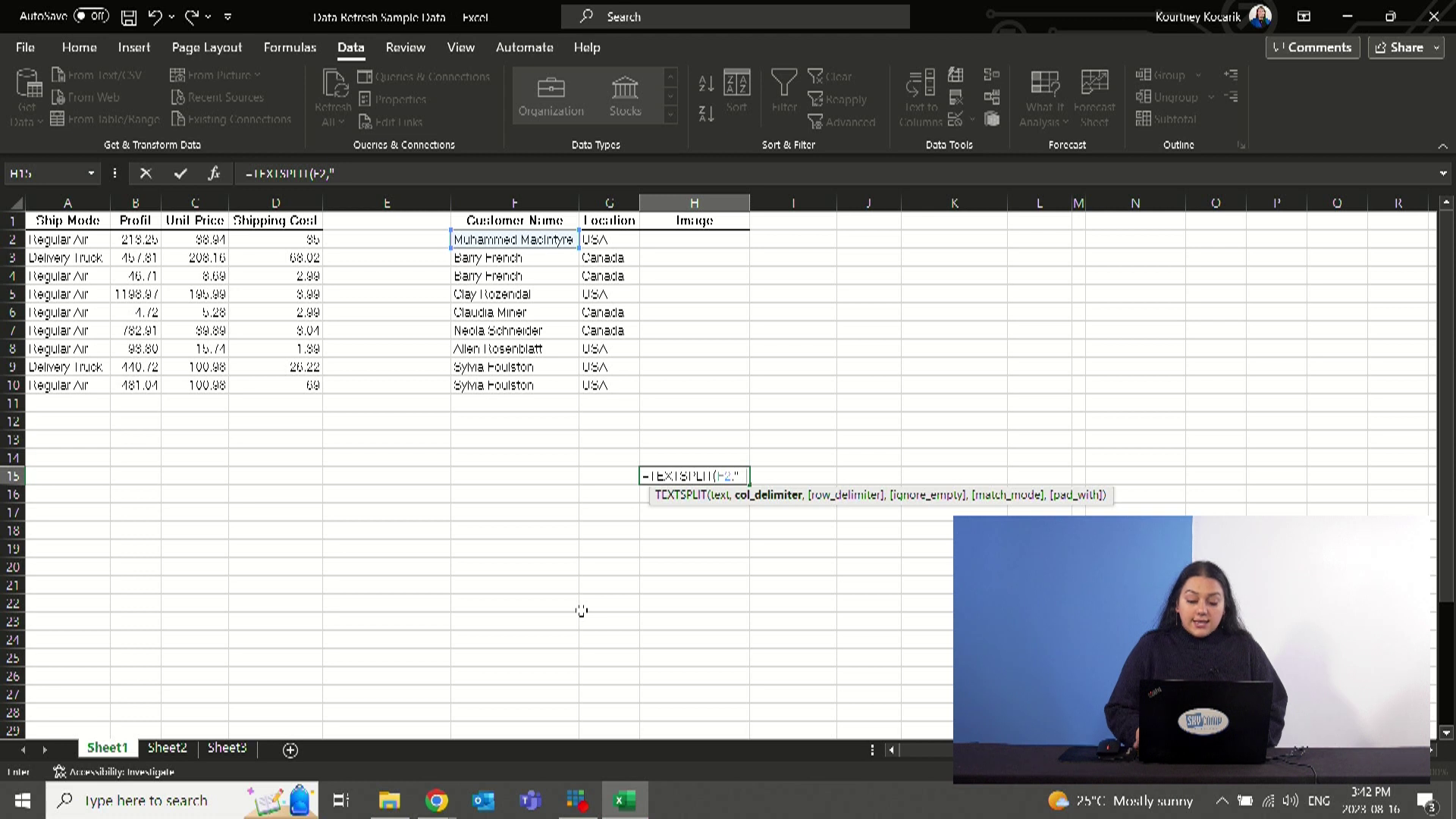
text(")
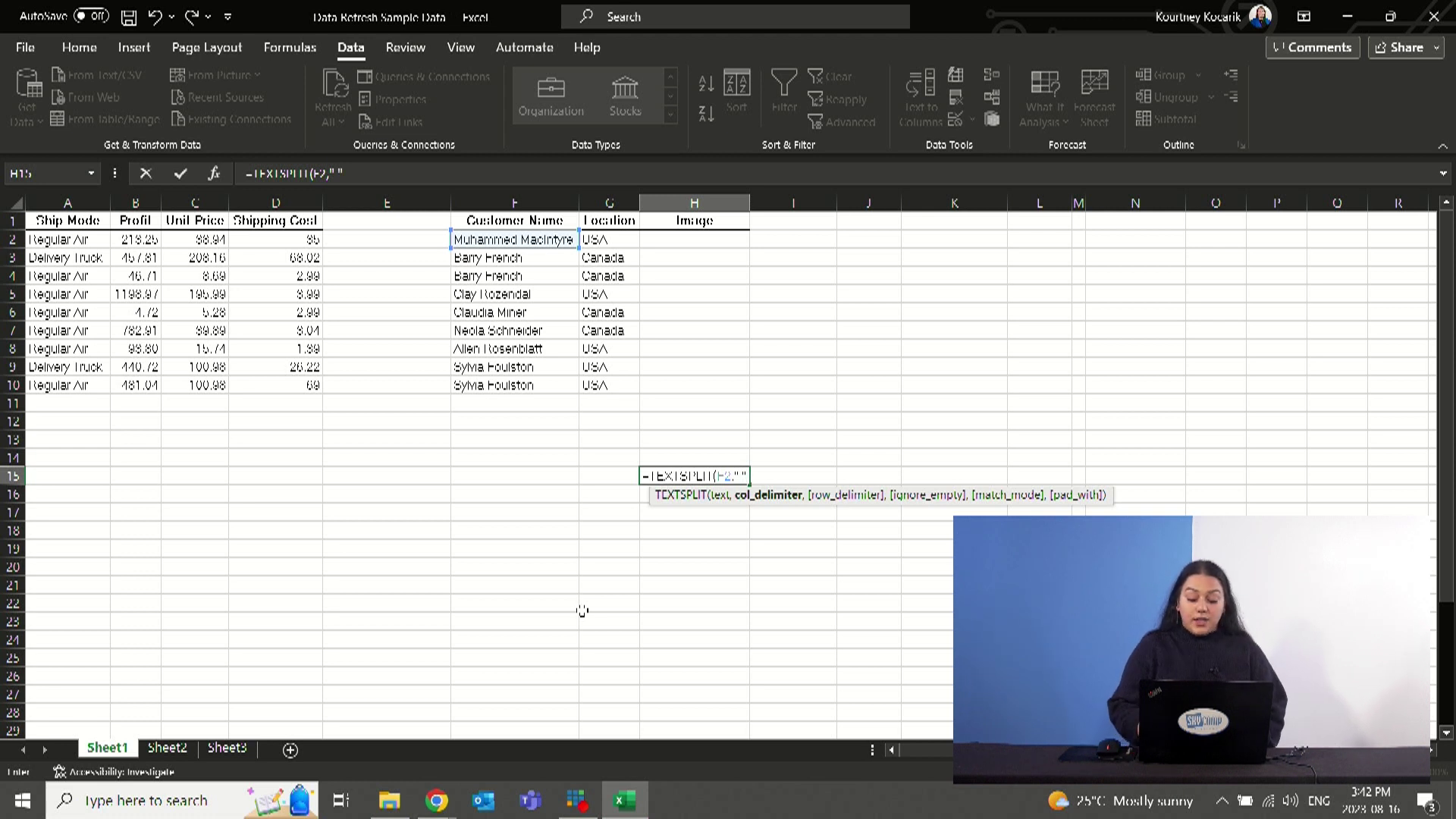
text())
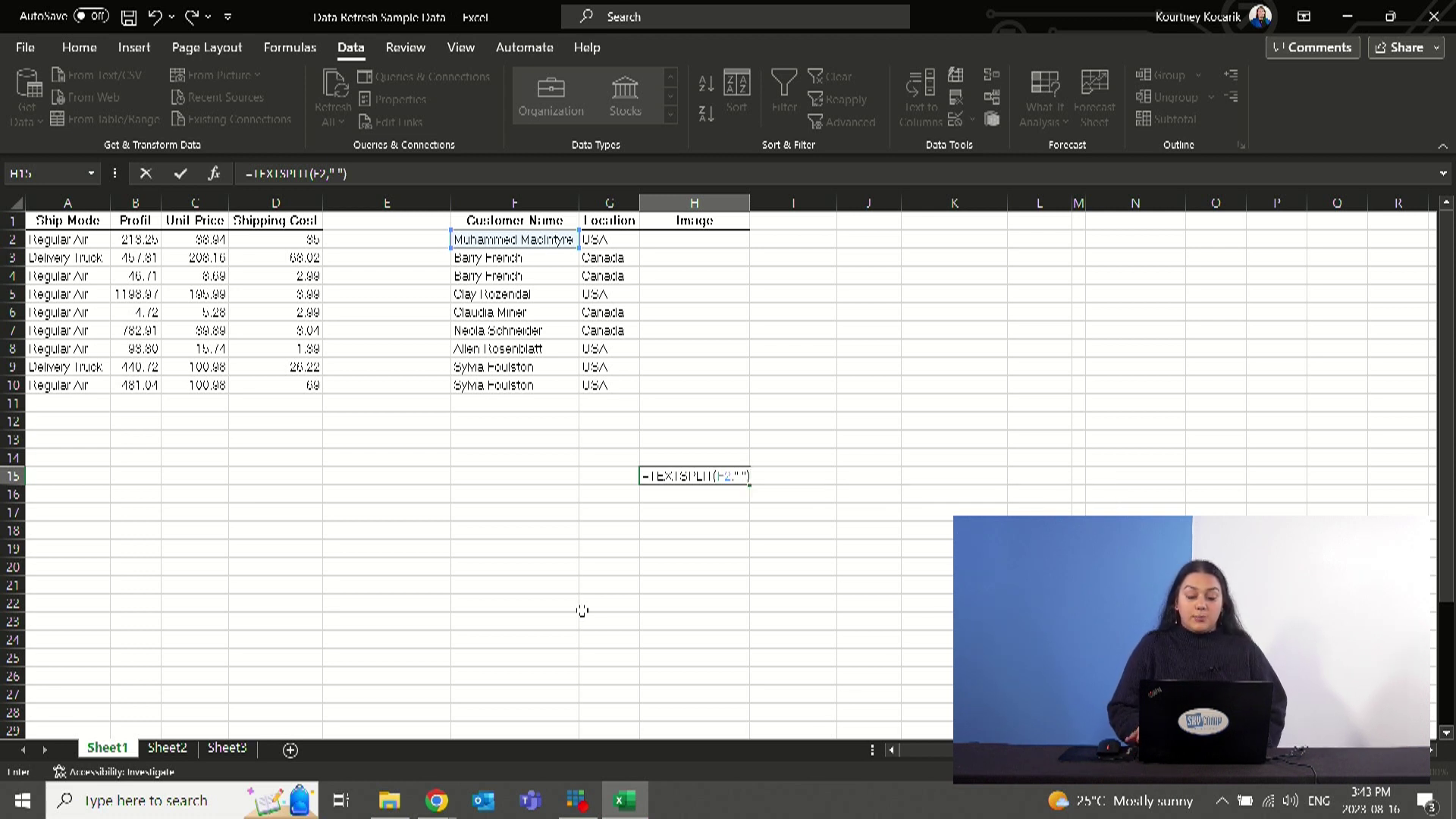
key(Return)
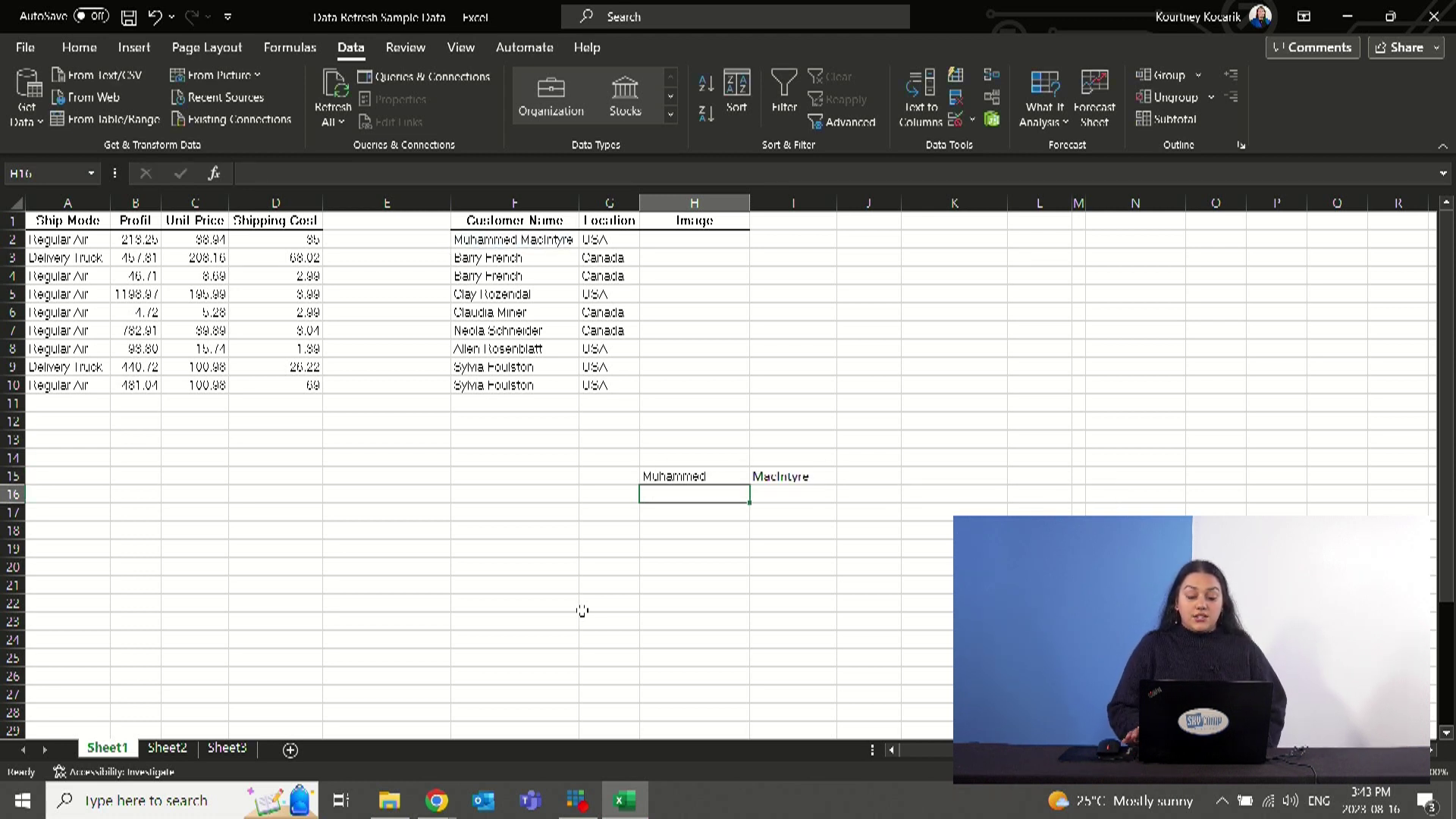
Step: Check the two split name cells, then fill the TEXTSPLIT formula from H15 down column H
click(674, 475)
click(791, 477)
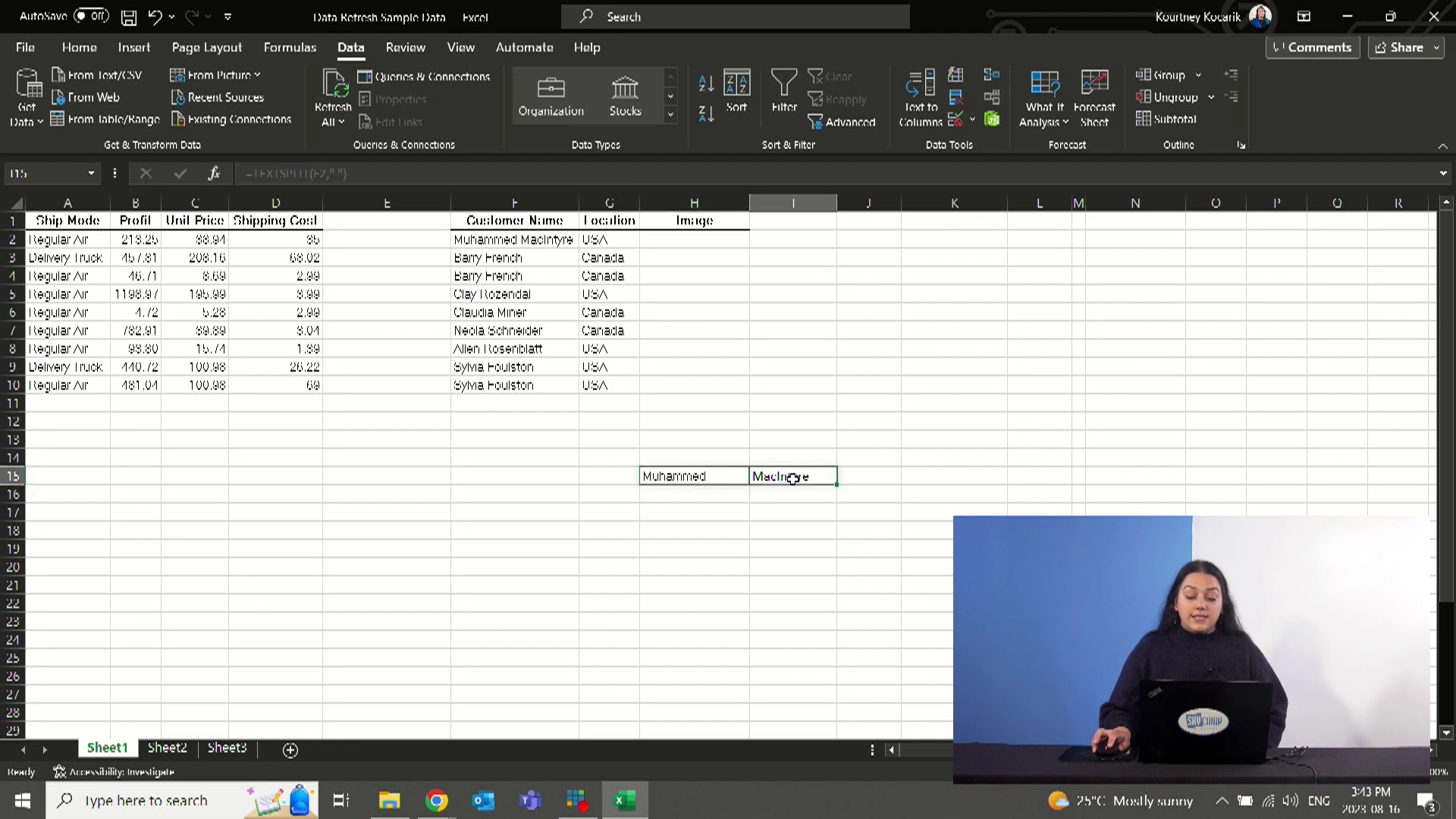
click(677, 476)
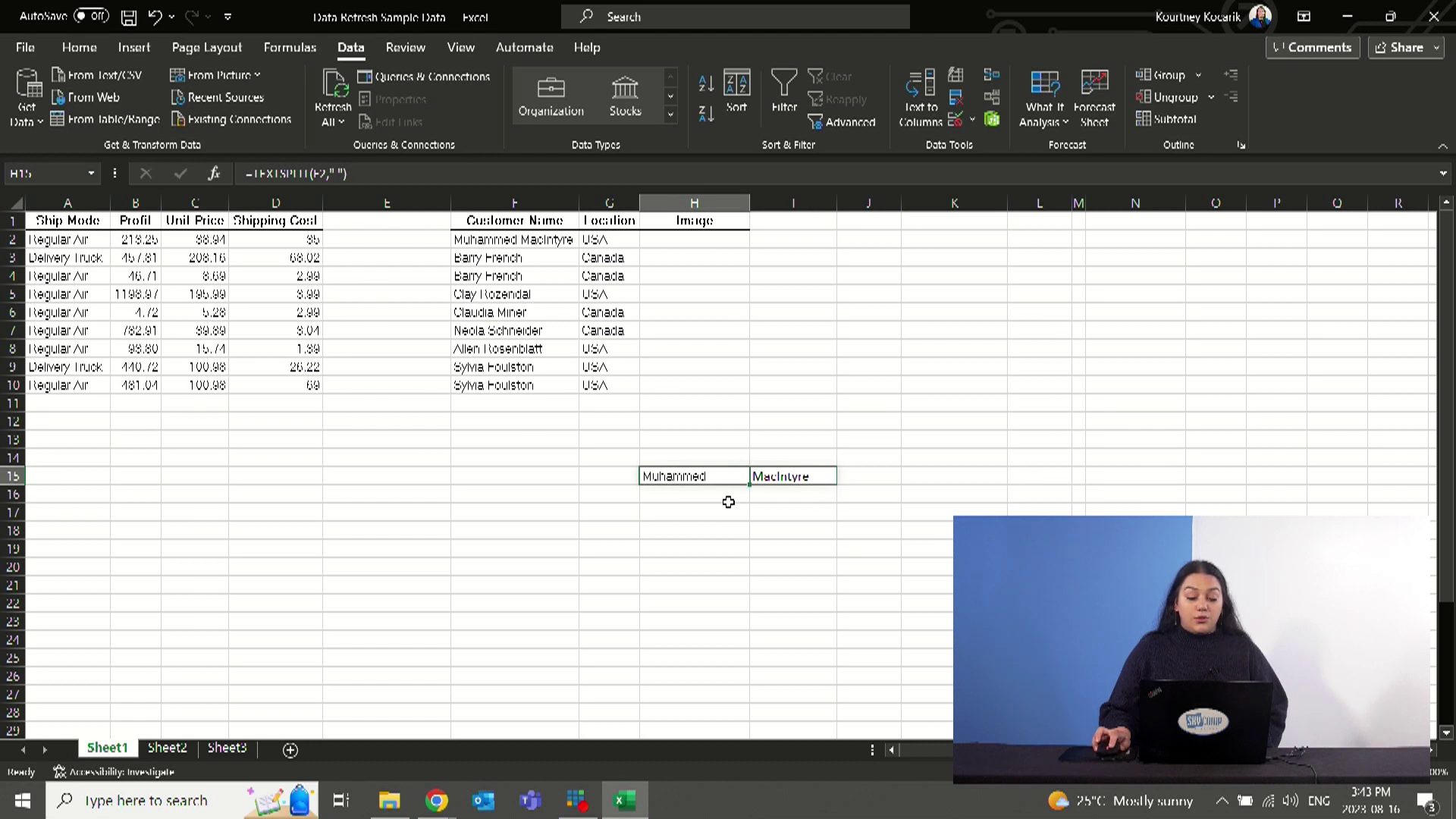
drag(748, 485, 757, 591)
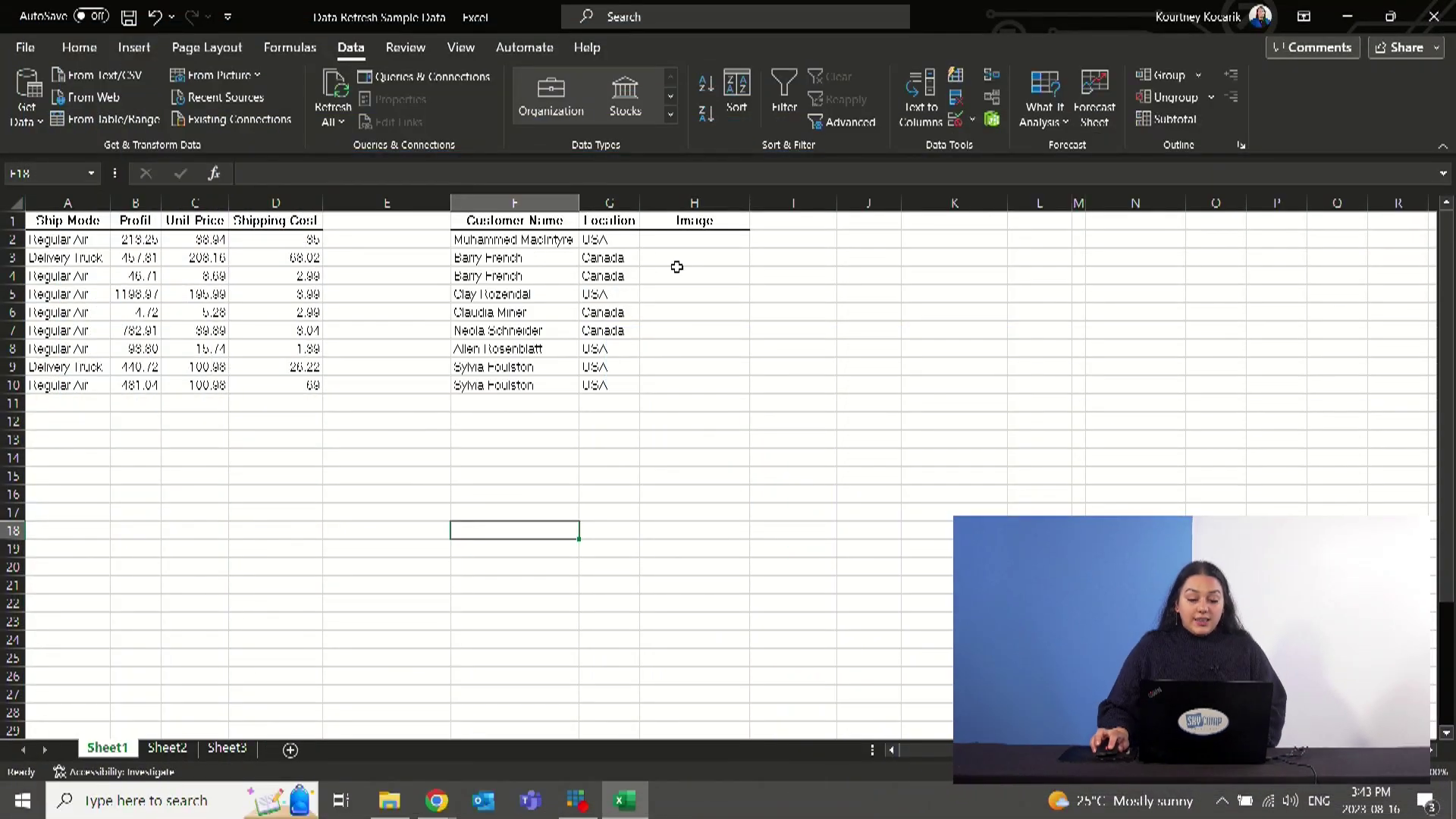
Step: Start an IMAGE formula in H3, in the Image column beside the first Canada row
click(677, 259)
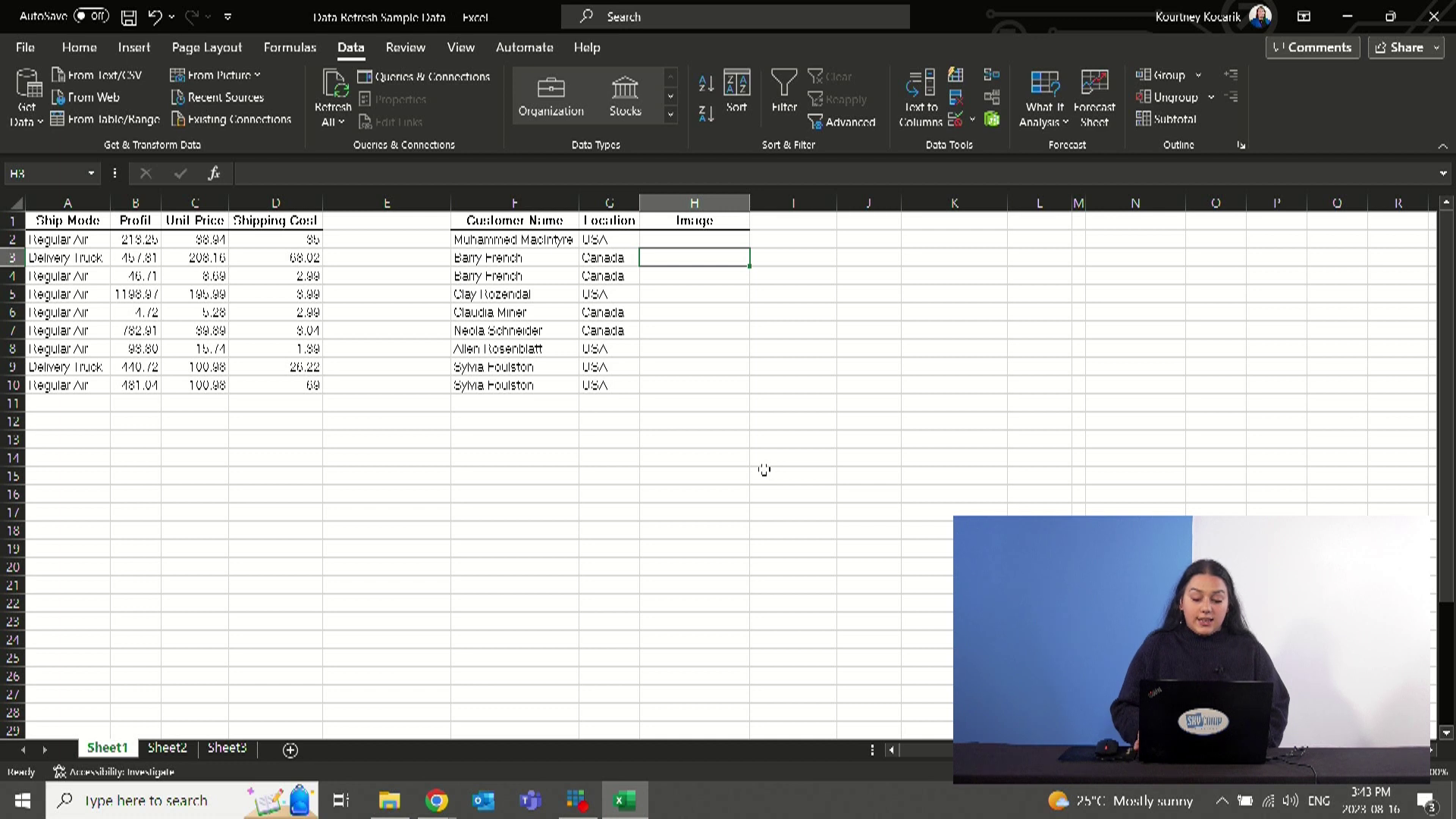
text(=image)
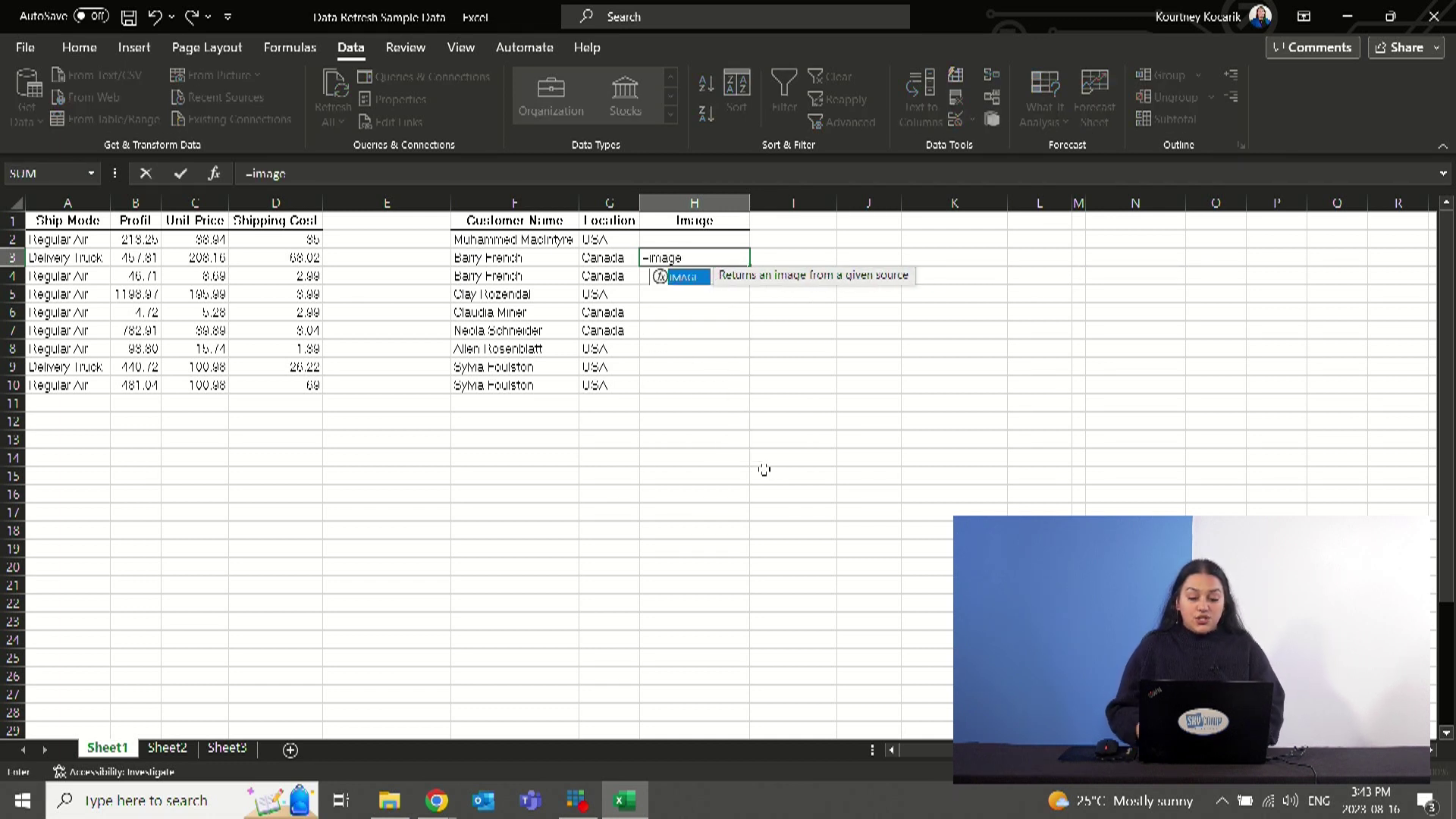
key(Tab)
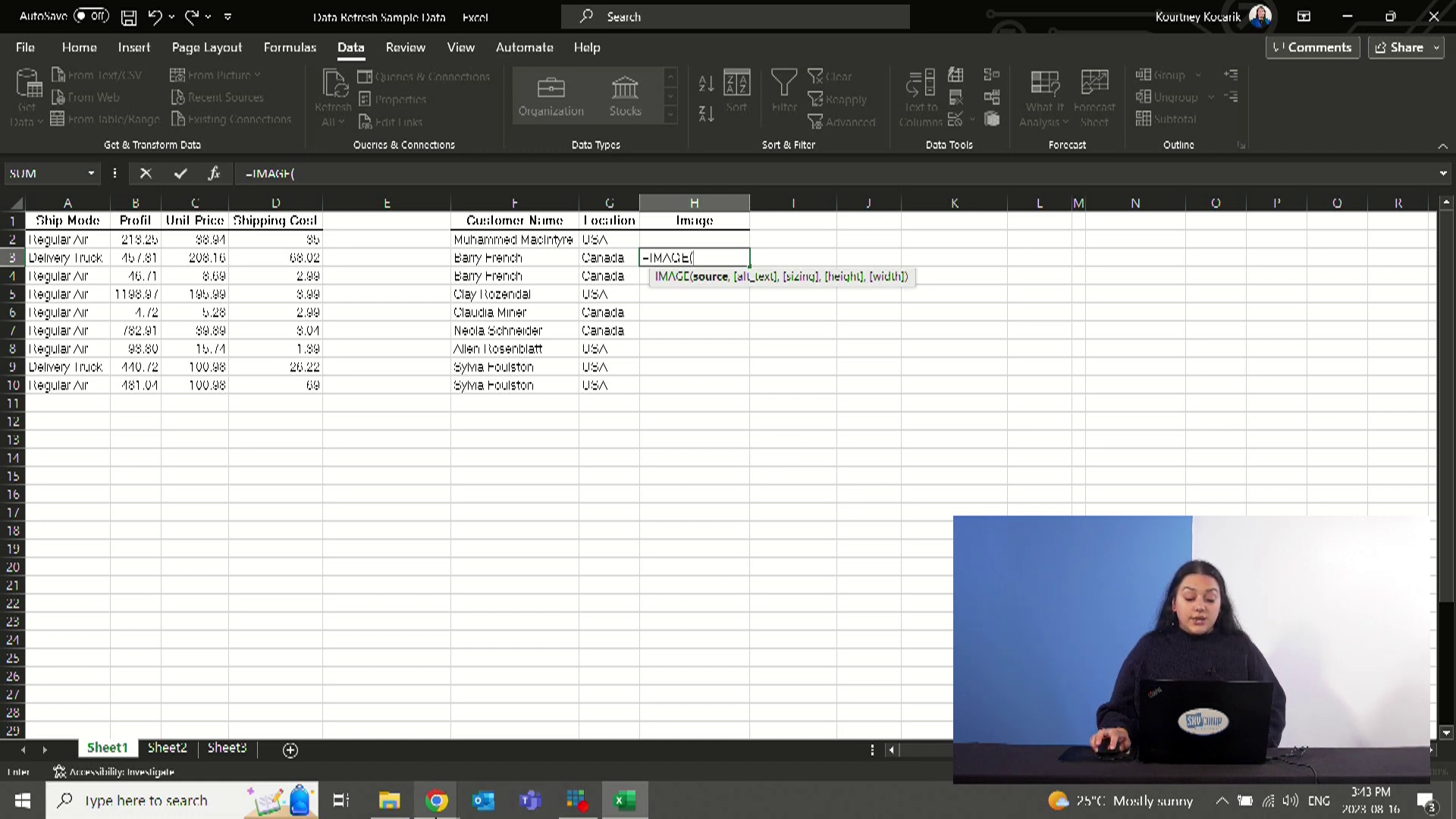
Step: Switch to the Chrome image results and copy the image address of the Freepik Canada square flag
click(437, 802)
click(313, 729)
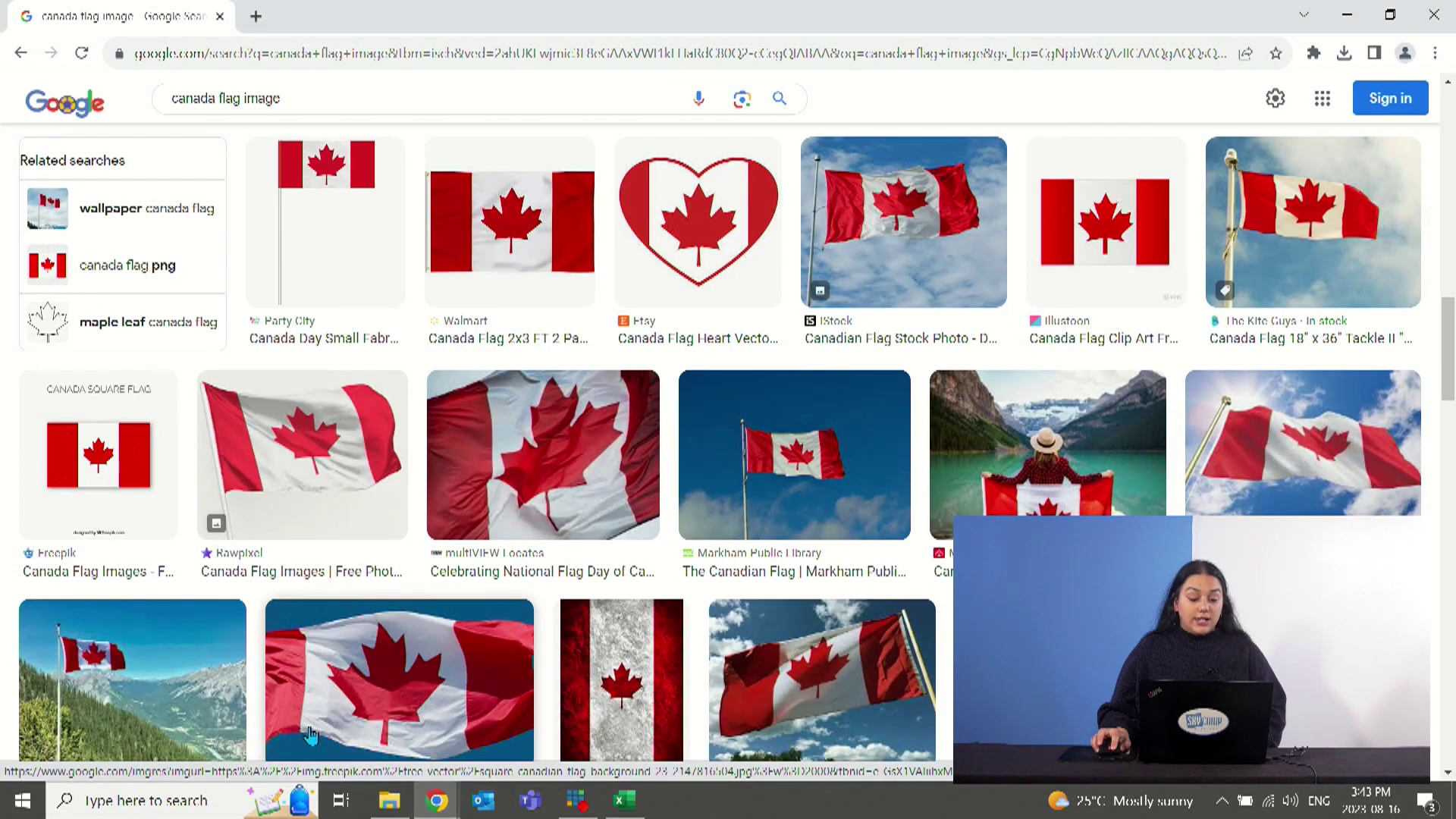
right_click(99, 462)
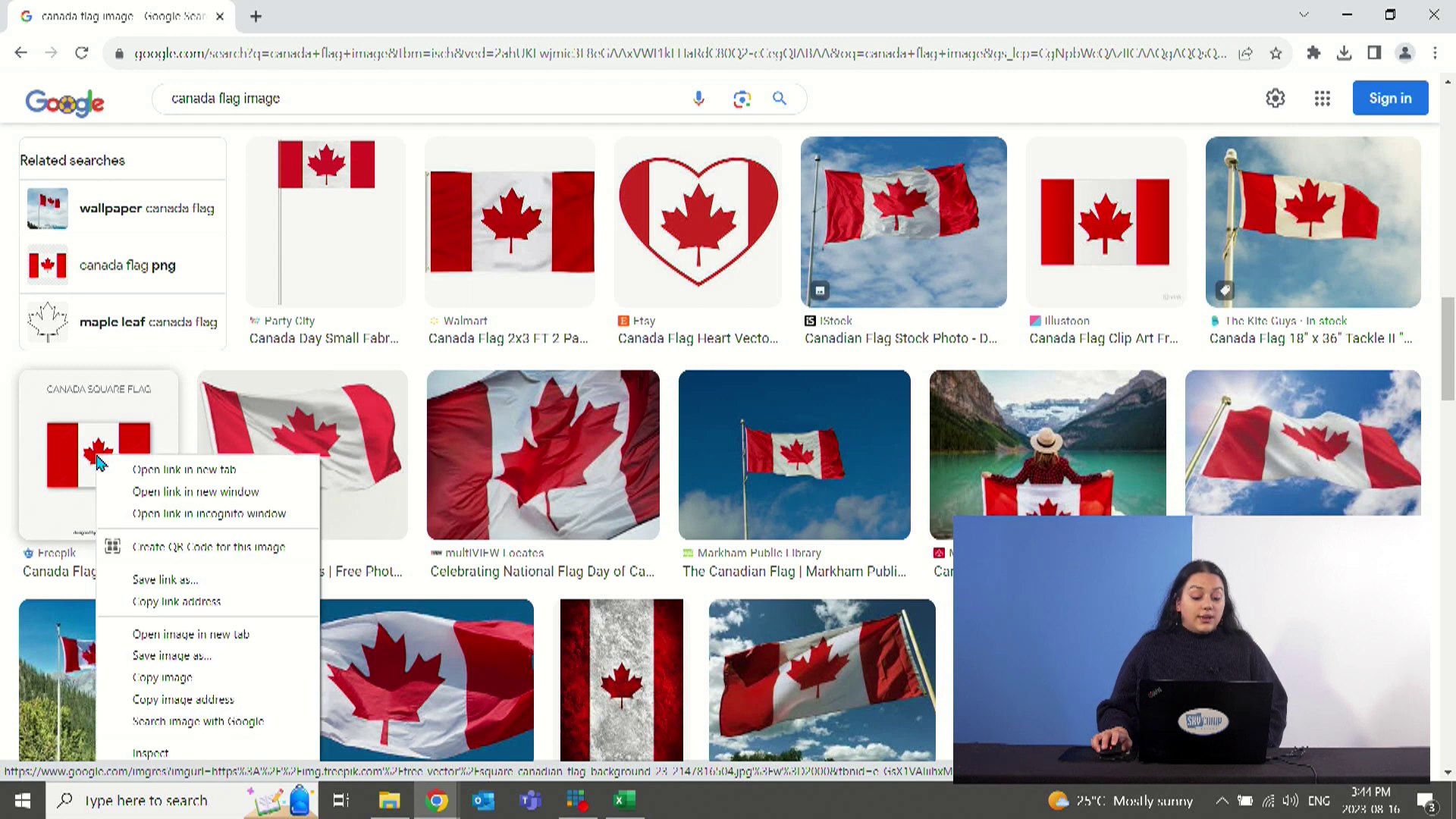
click(184, 707)
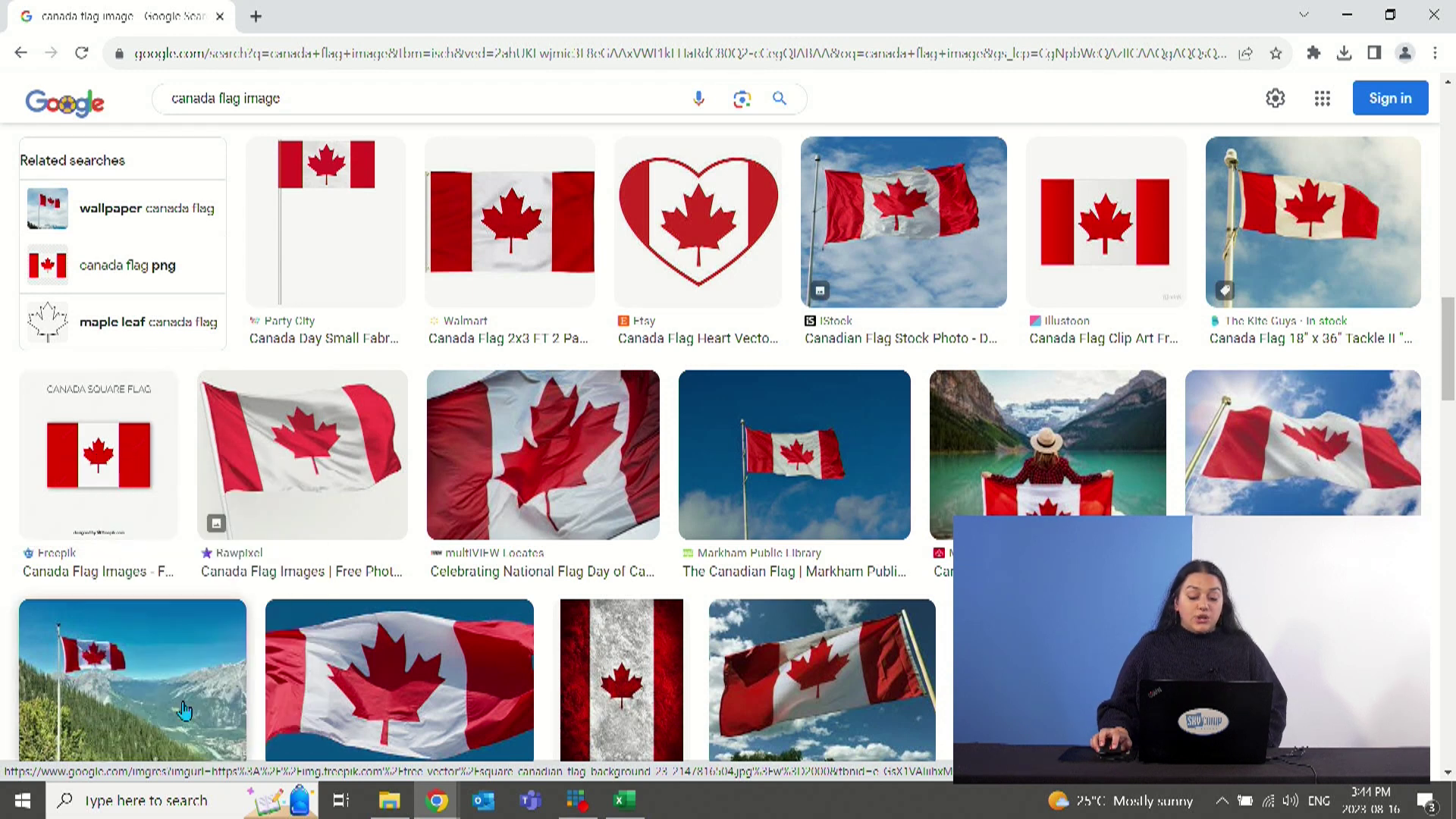
Step: Back in Excel, complete the IMAGE formula in H3 with the copied address as its quoted source, and make row 3 taller
click(615, 808)
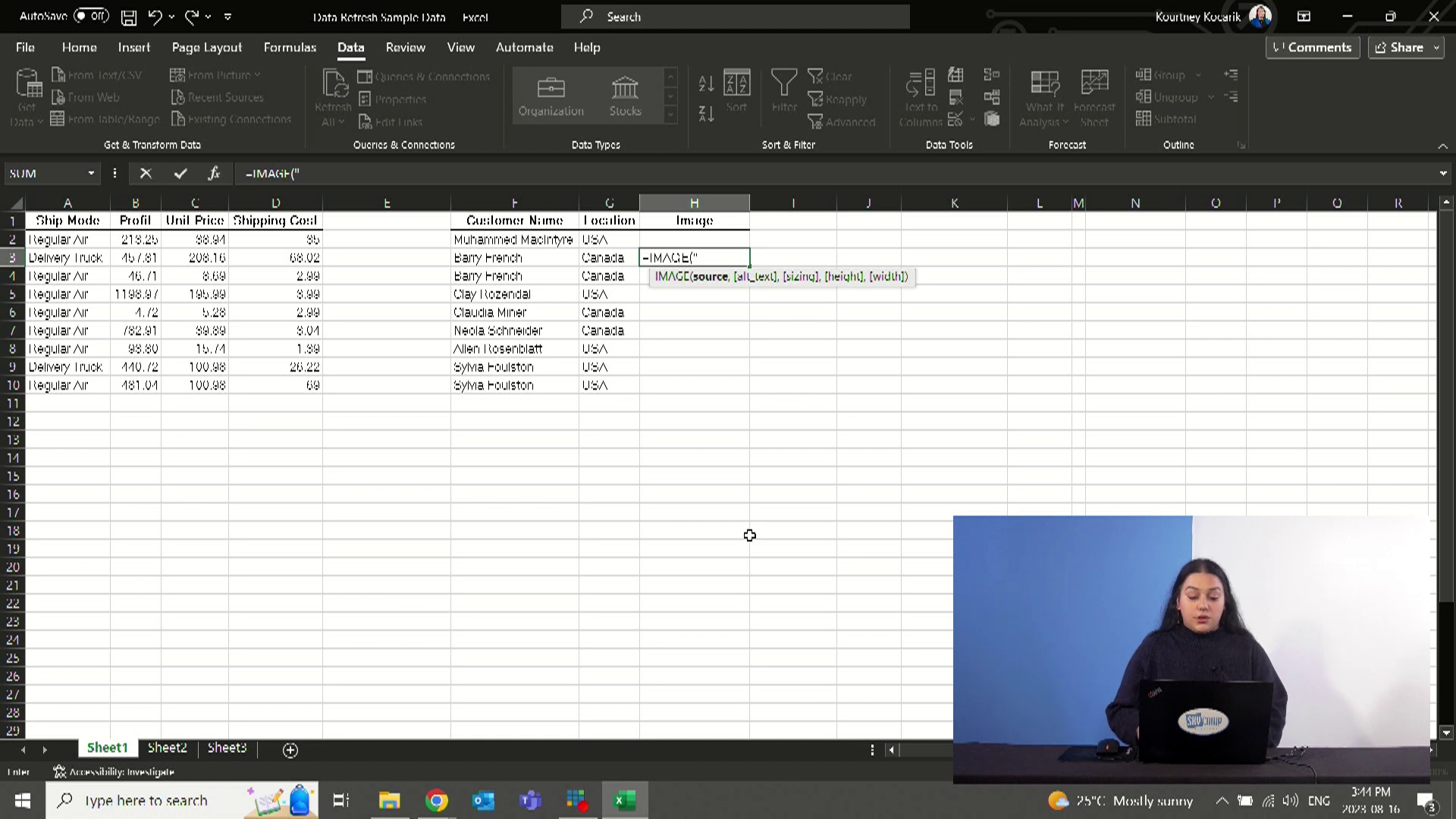
key(ctrl+v)
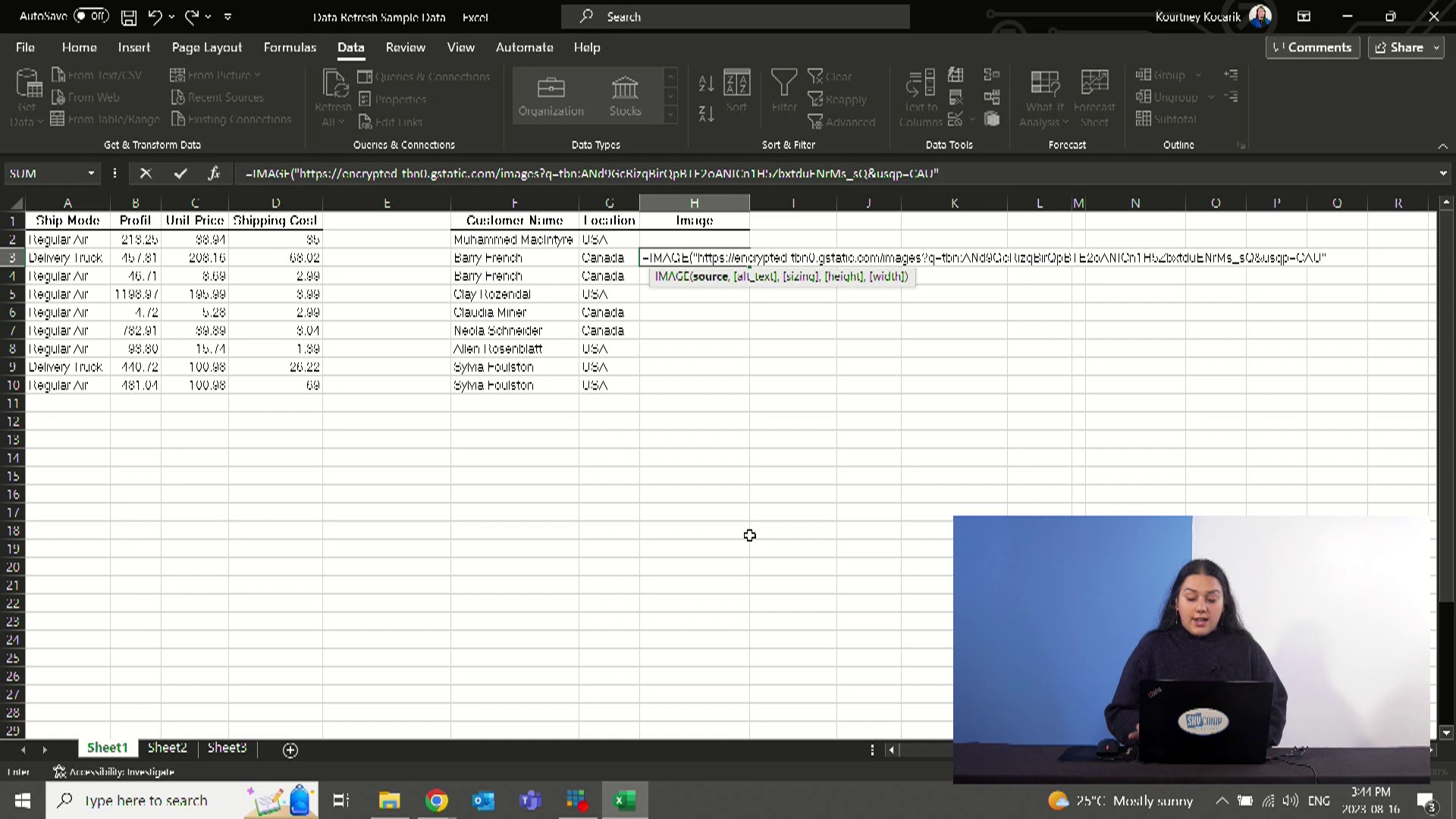
text())
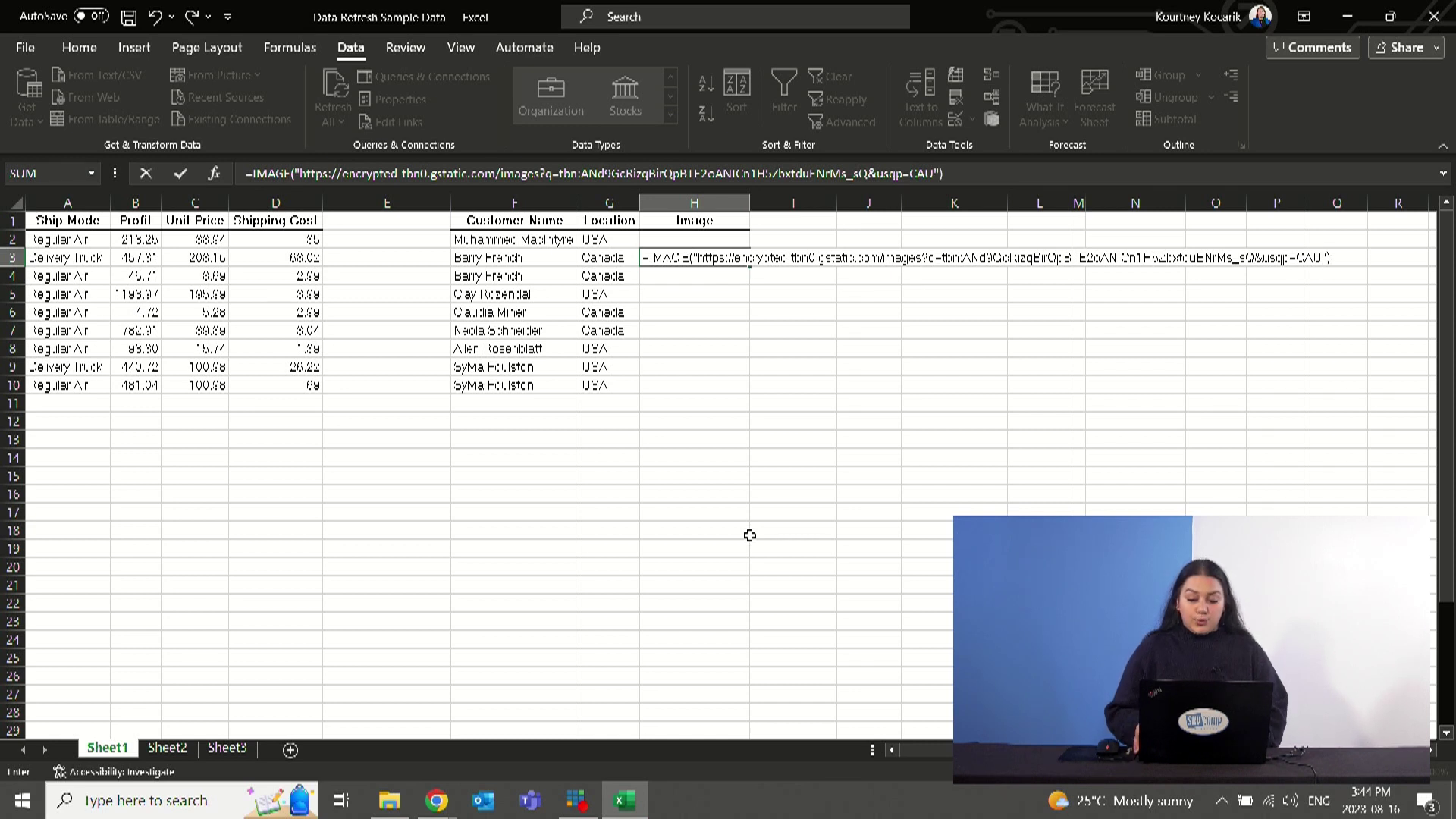
key(Return)
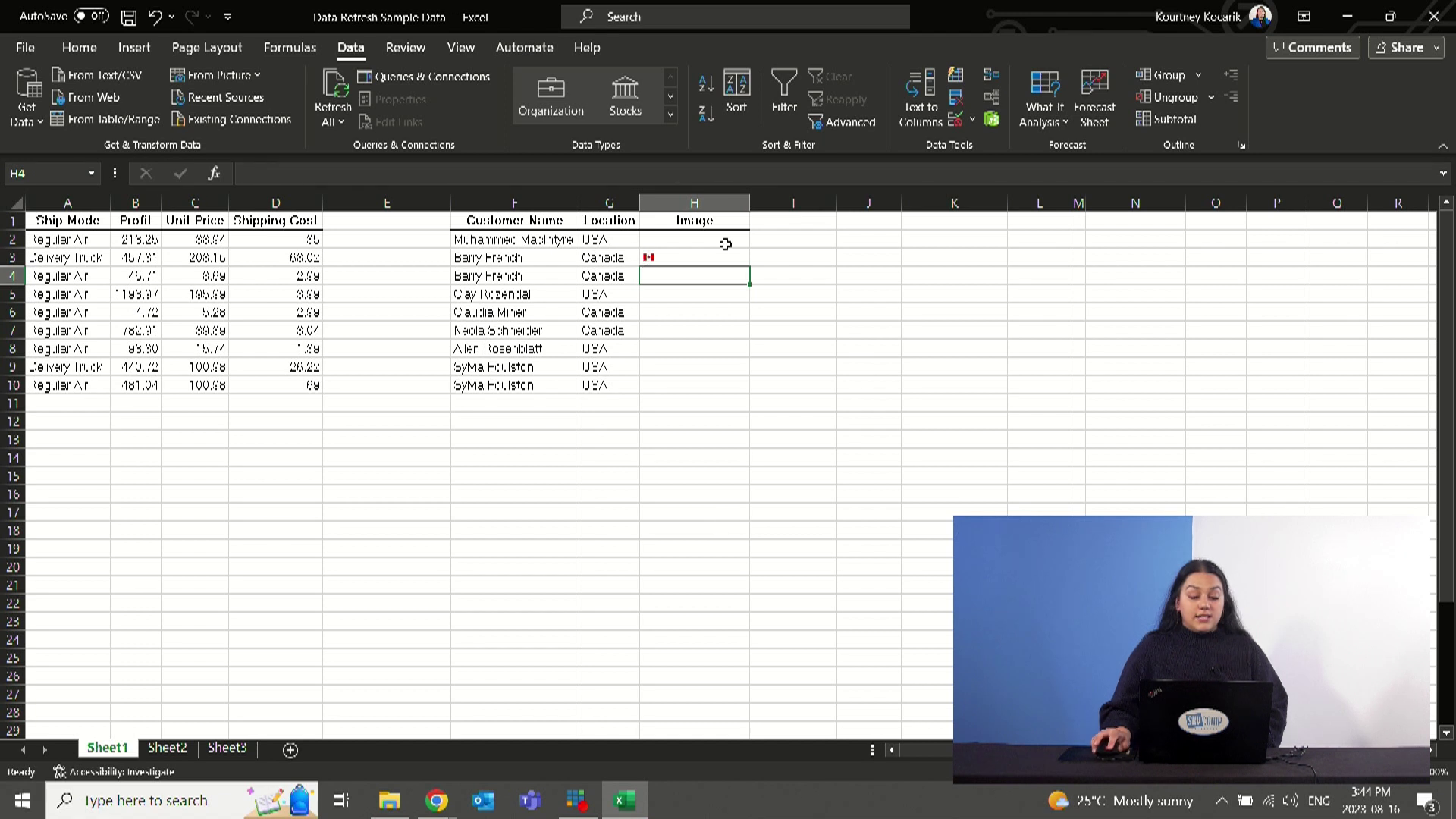
click(698, 258)
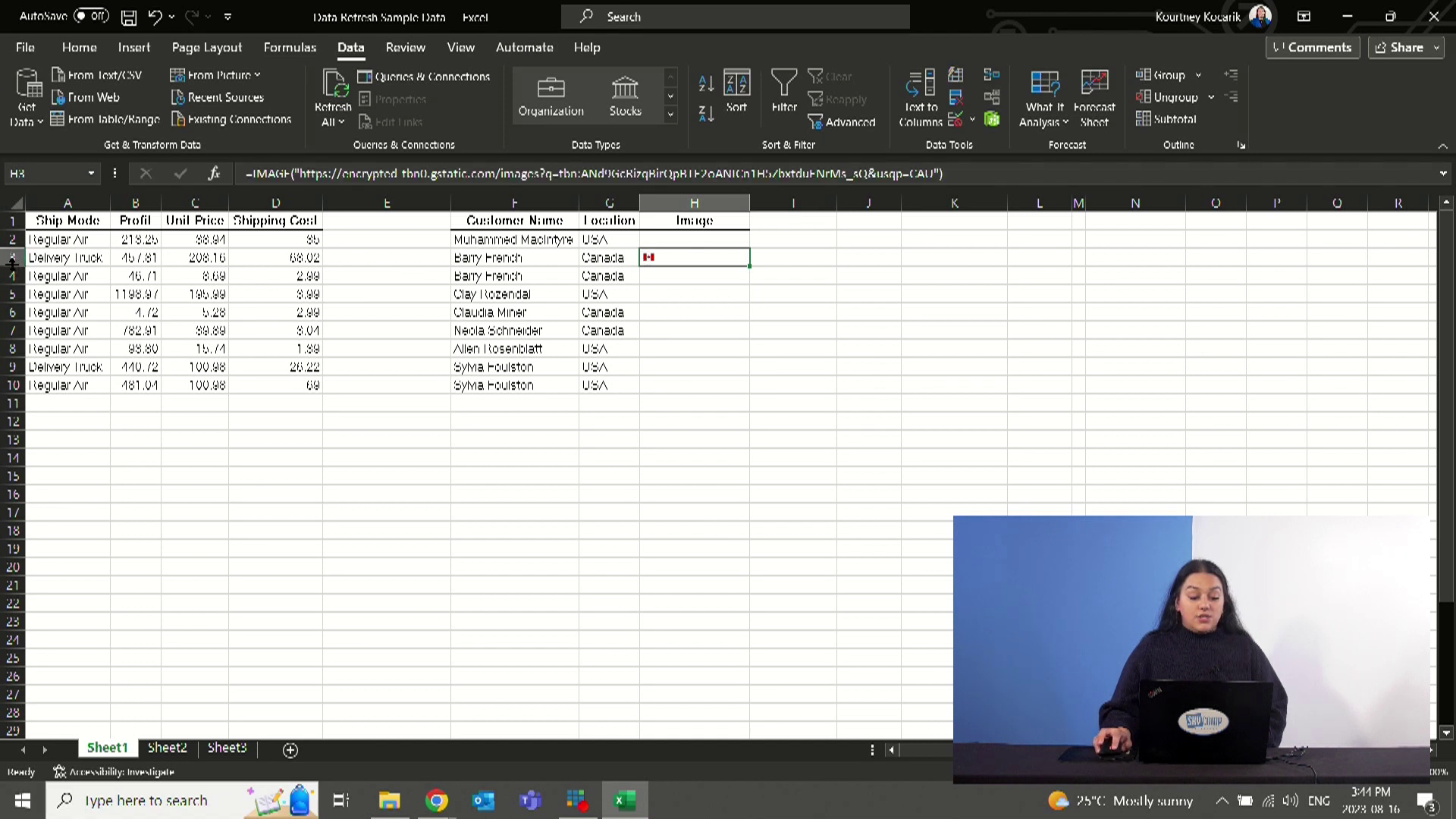
drag(11, 266, 3, 350)
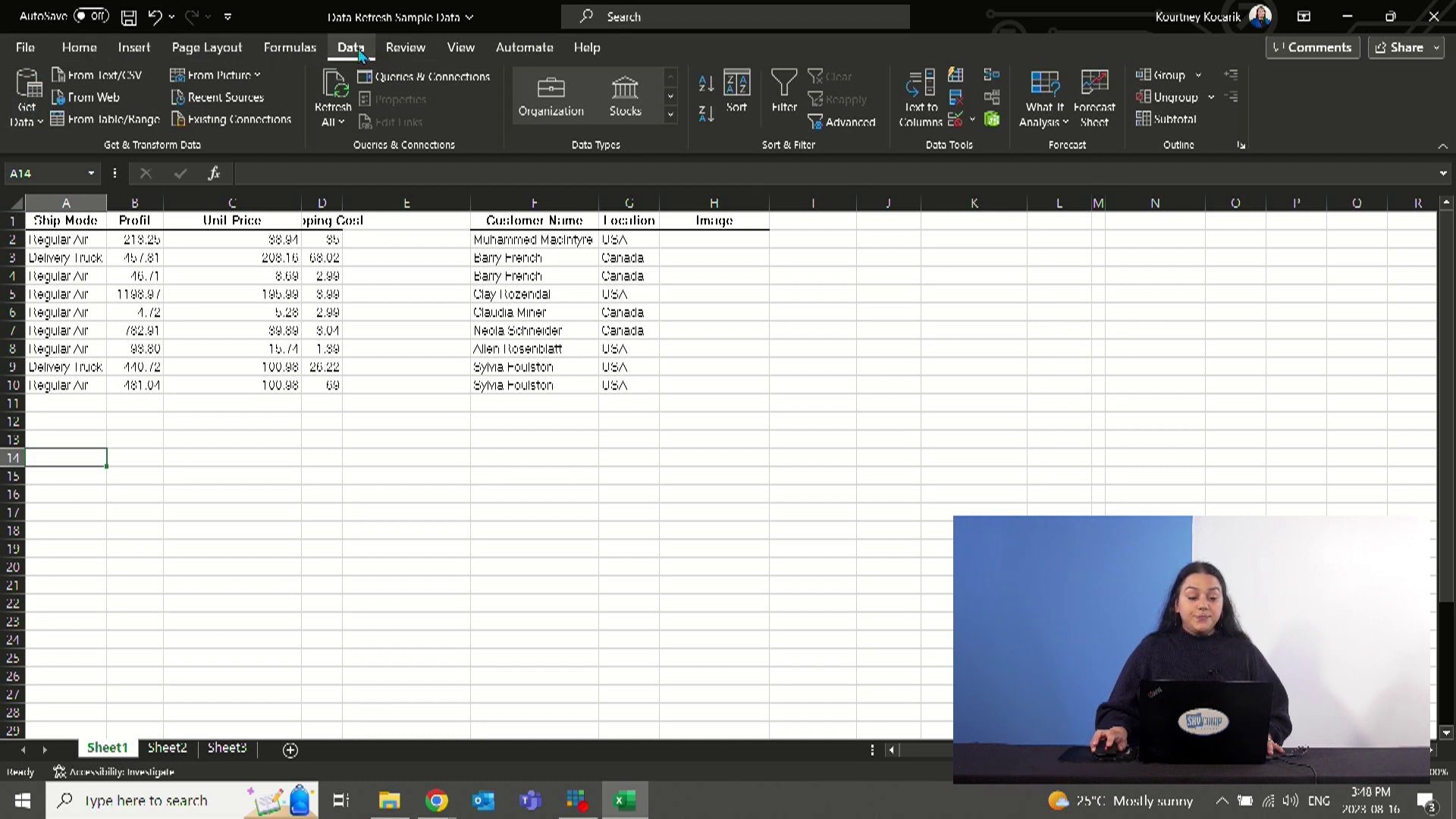
Step: Import the table from the picture file Capture1 as data starting at A14, inserting it without reviewing the flagged items
click(250, 76)
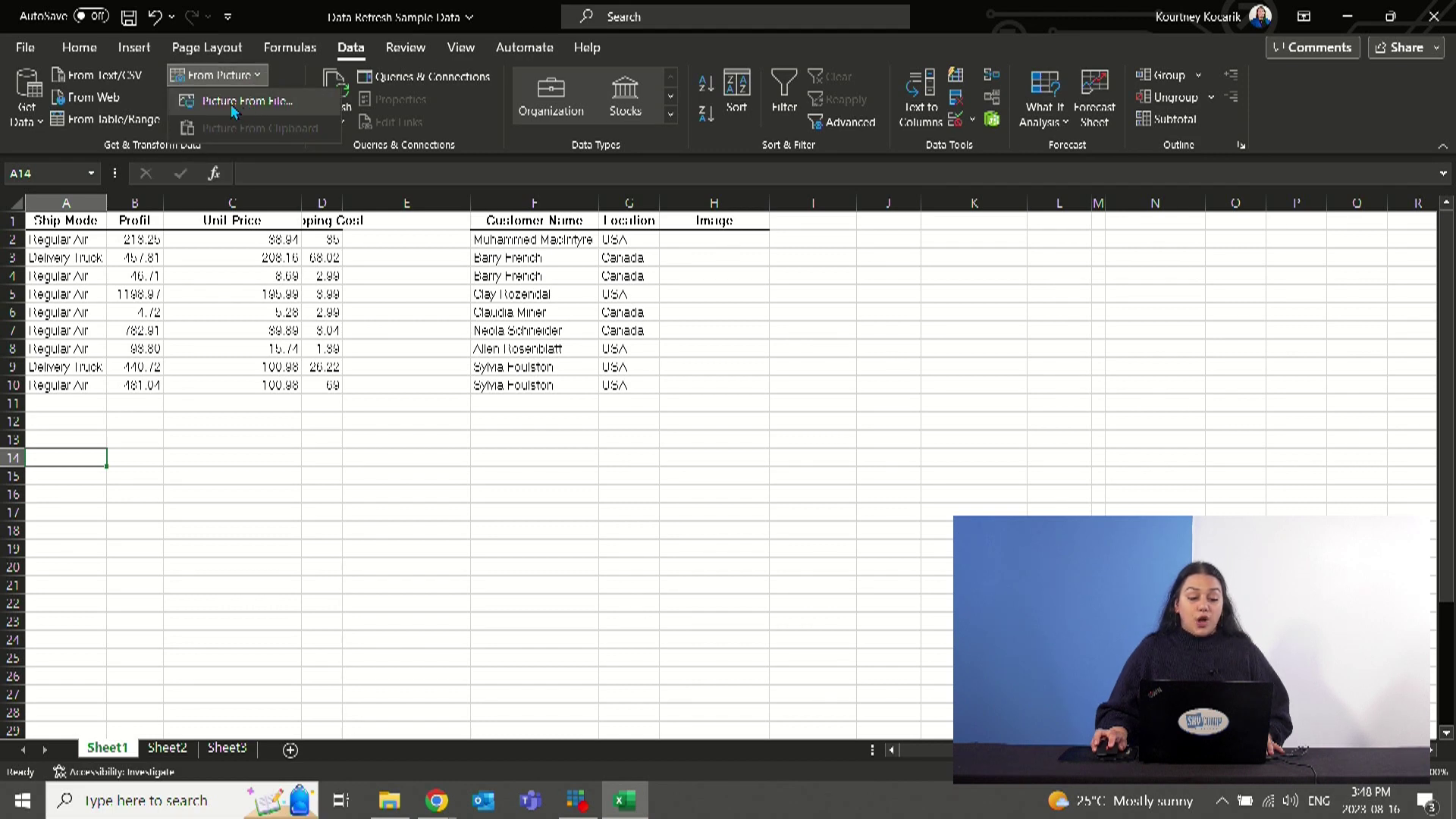
click(296, 106)
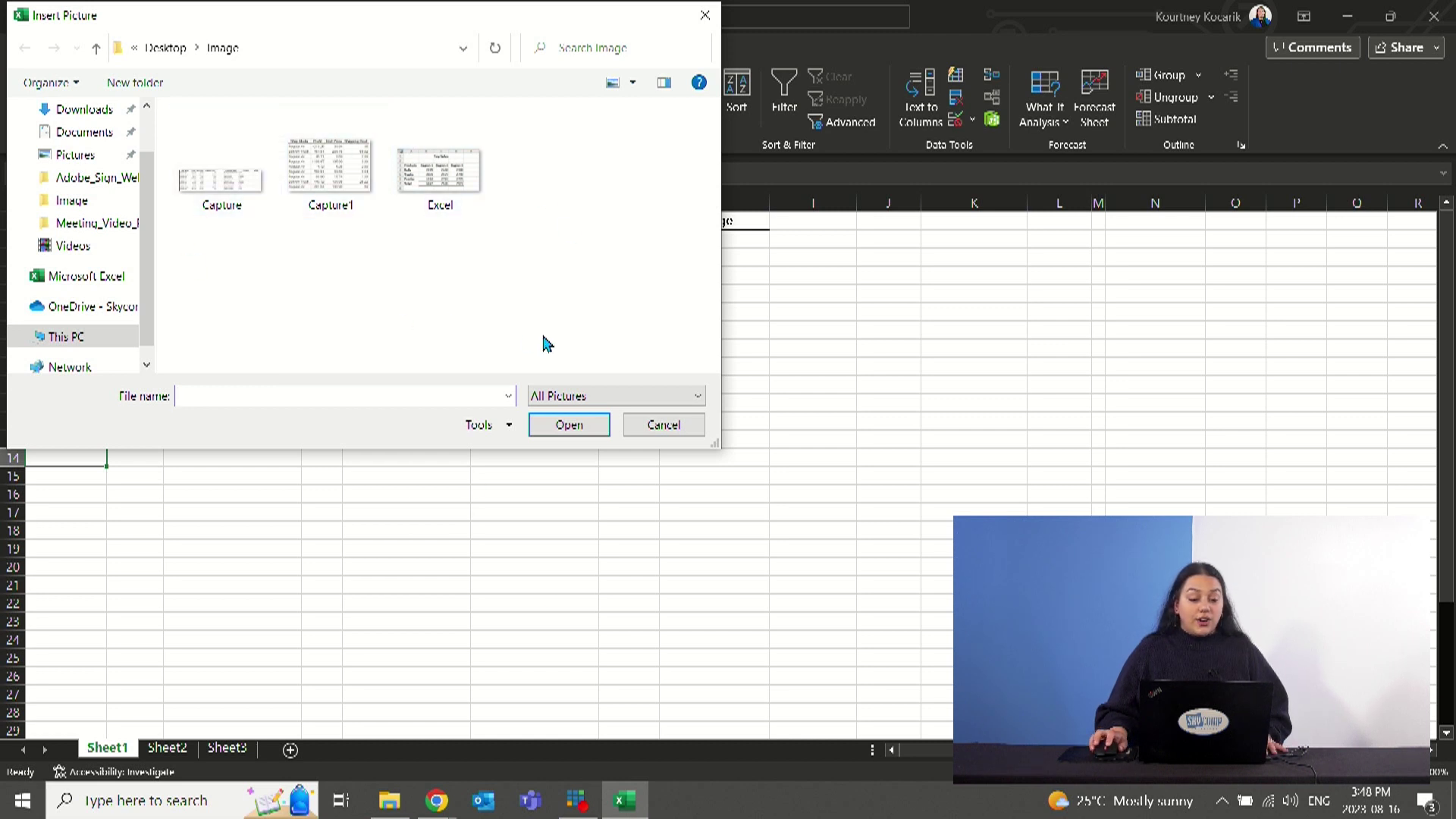
click(356, 185)
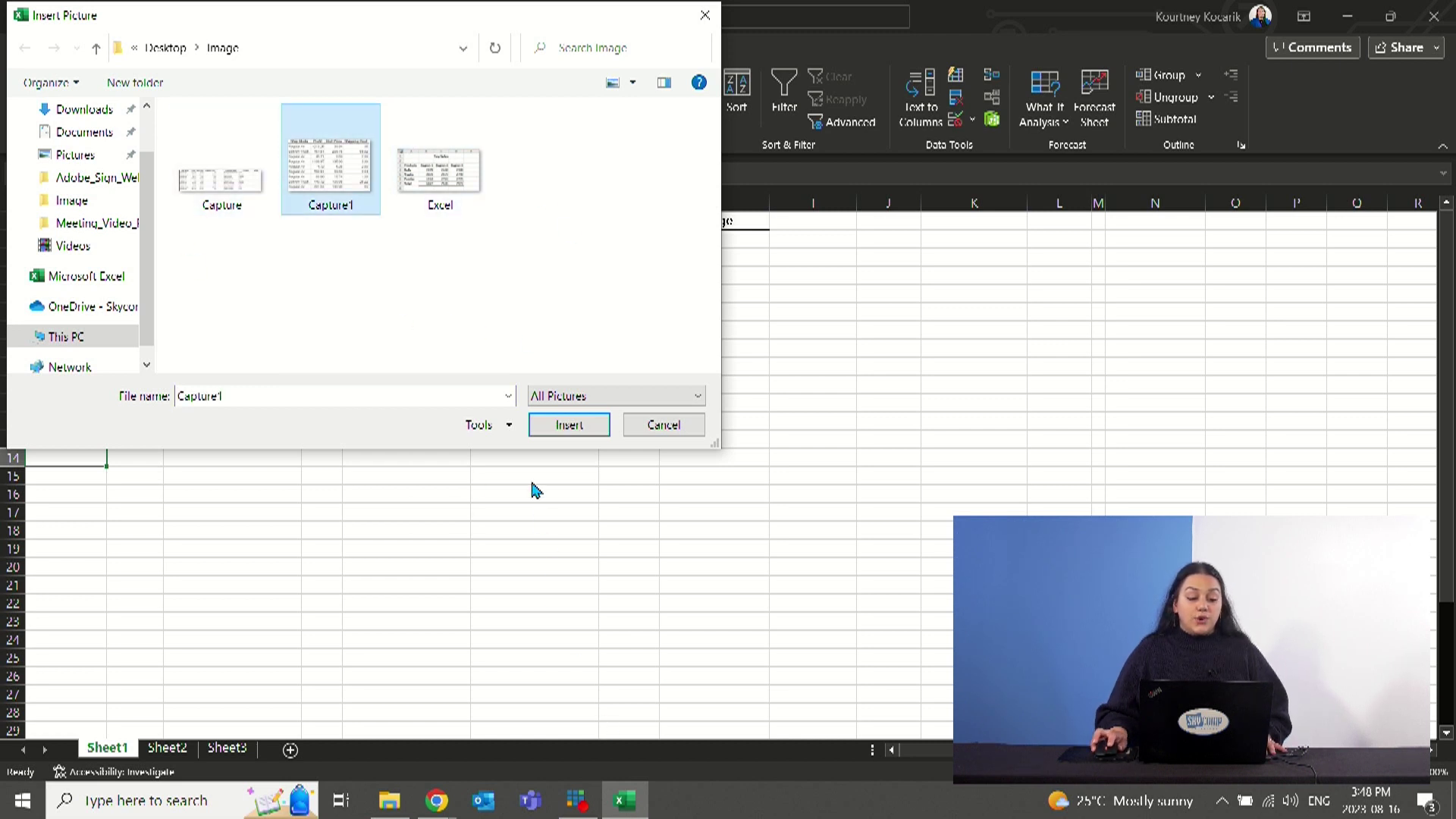
click(554, 423)
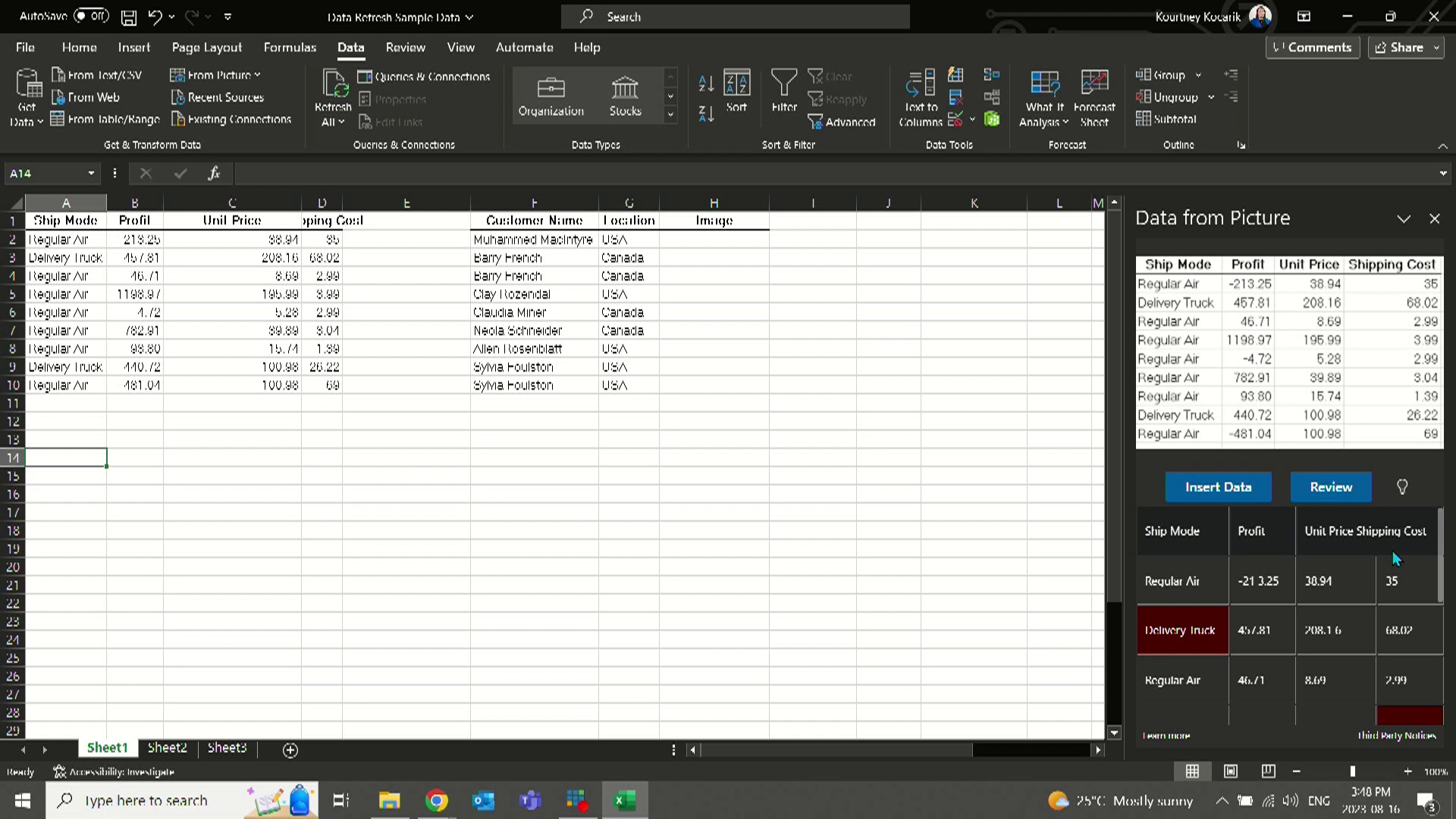
click(1247, 494)
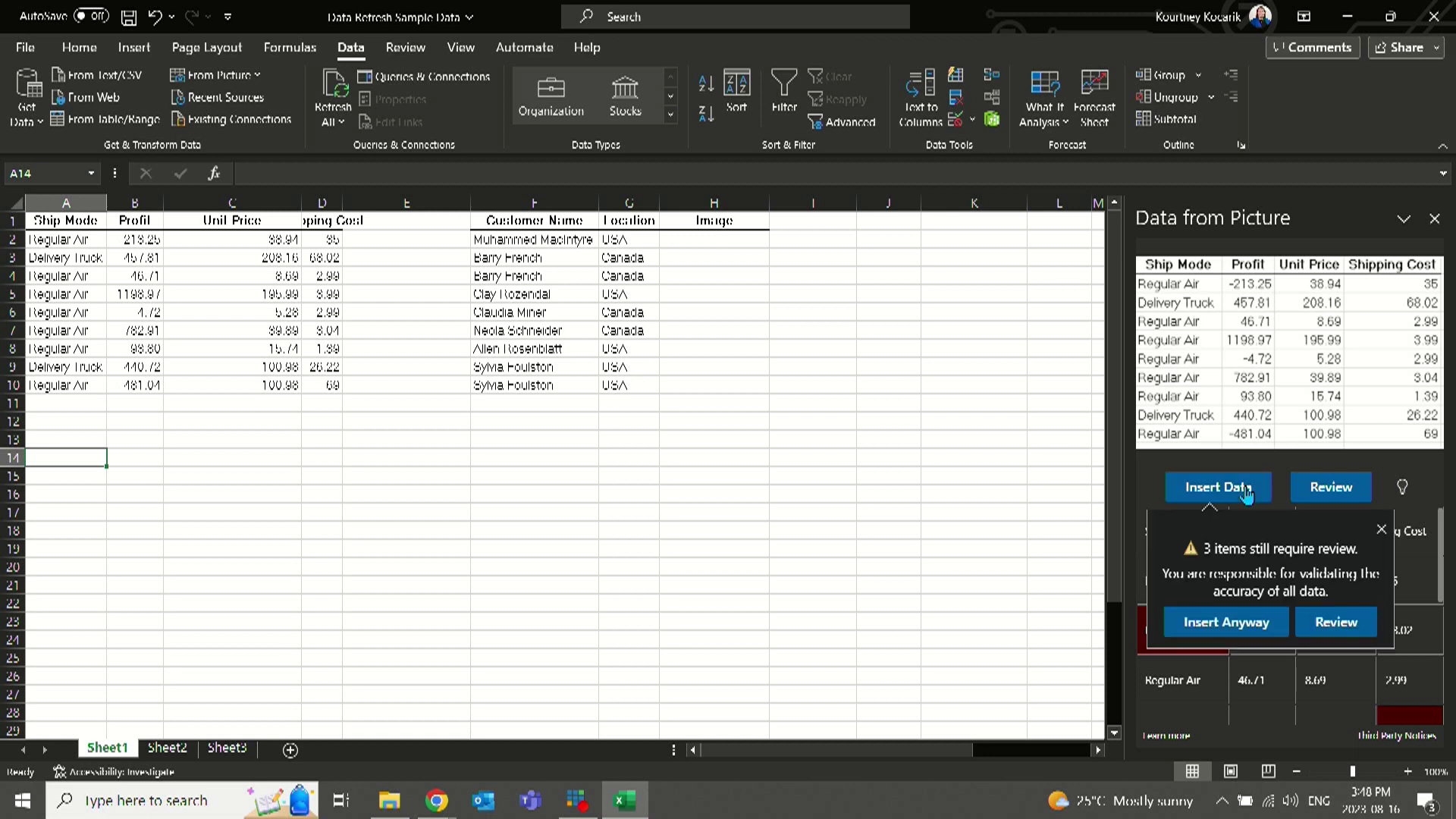
click(1242, 618)
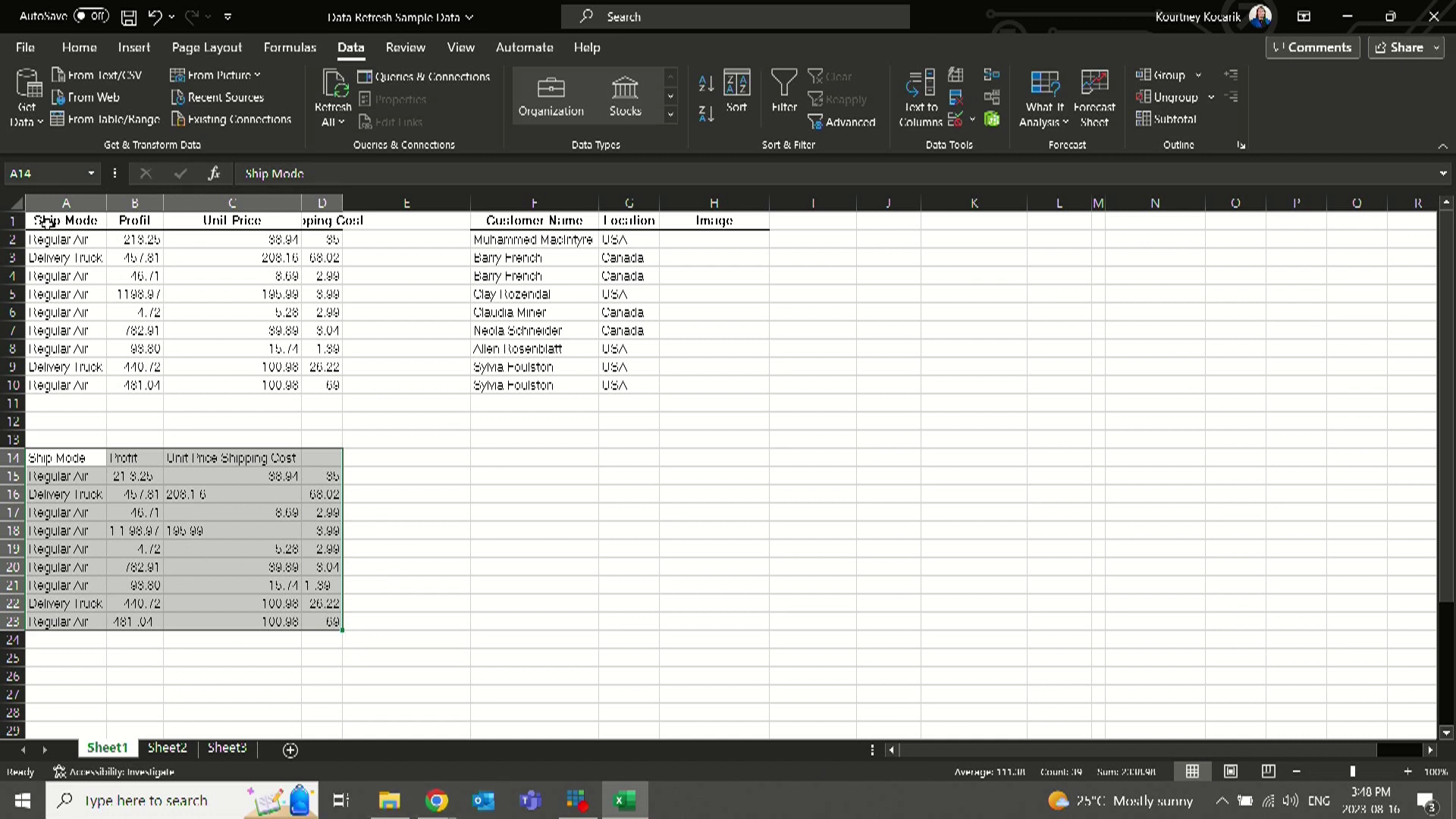
Step: Compare the original shipping table starting at A1 with the table imported from the picture at A14
drag(45, 222, 228, 385)
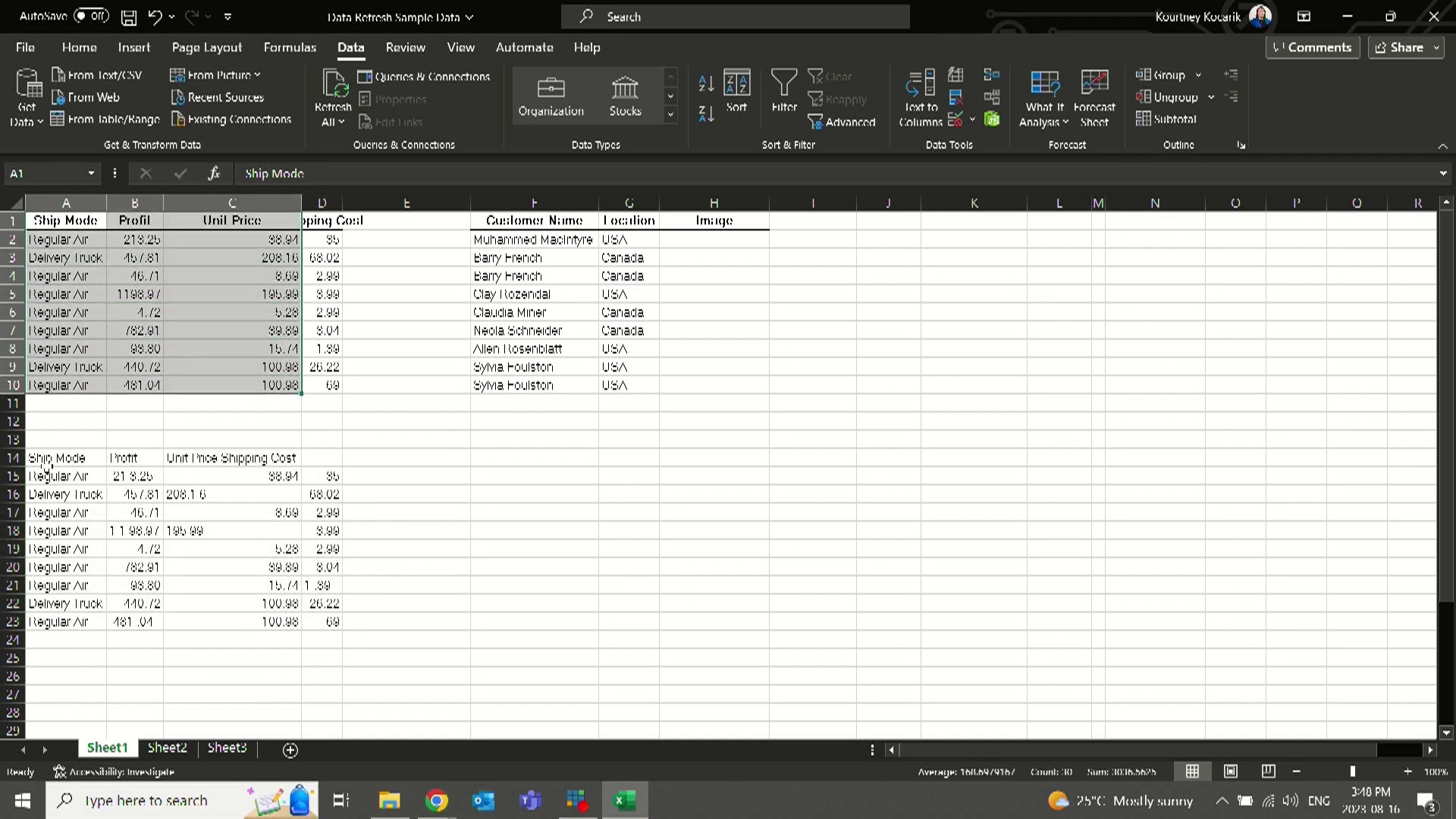
drag(47, 458, 447, 624)
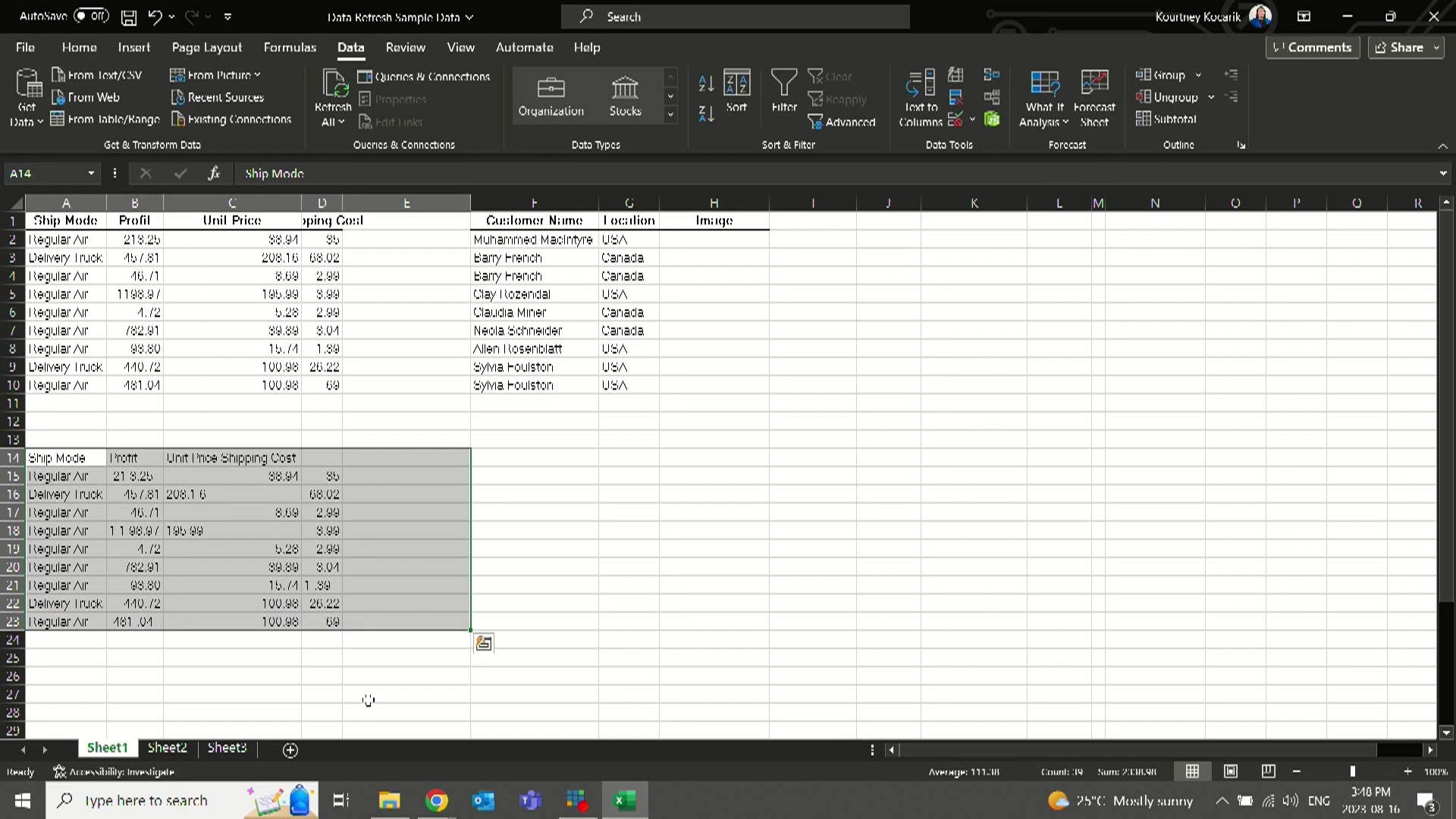
click(305, 696)
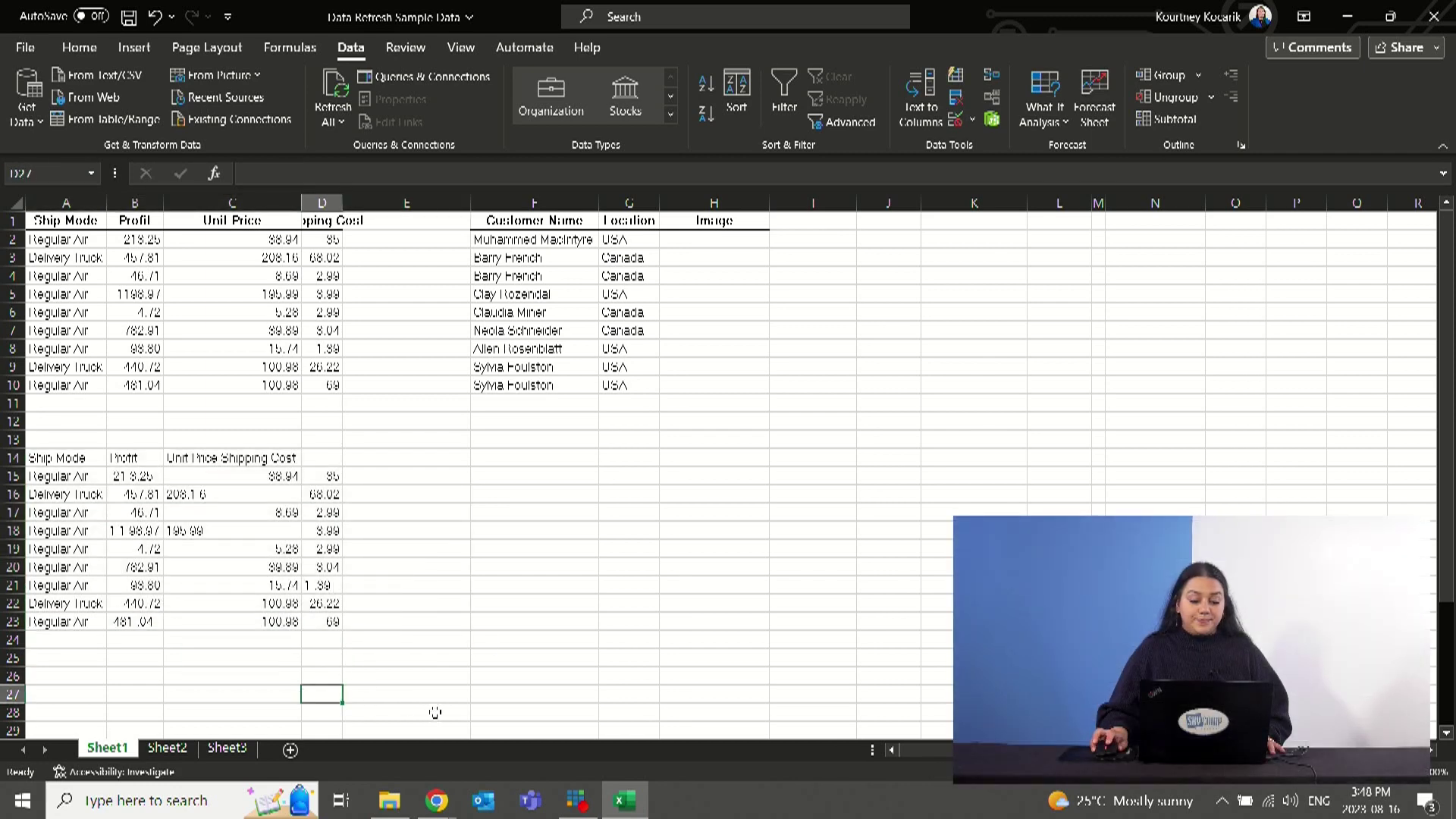